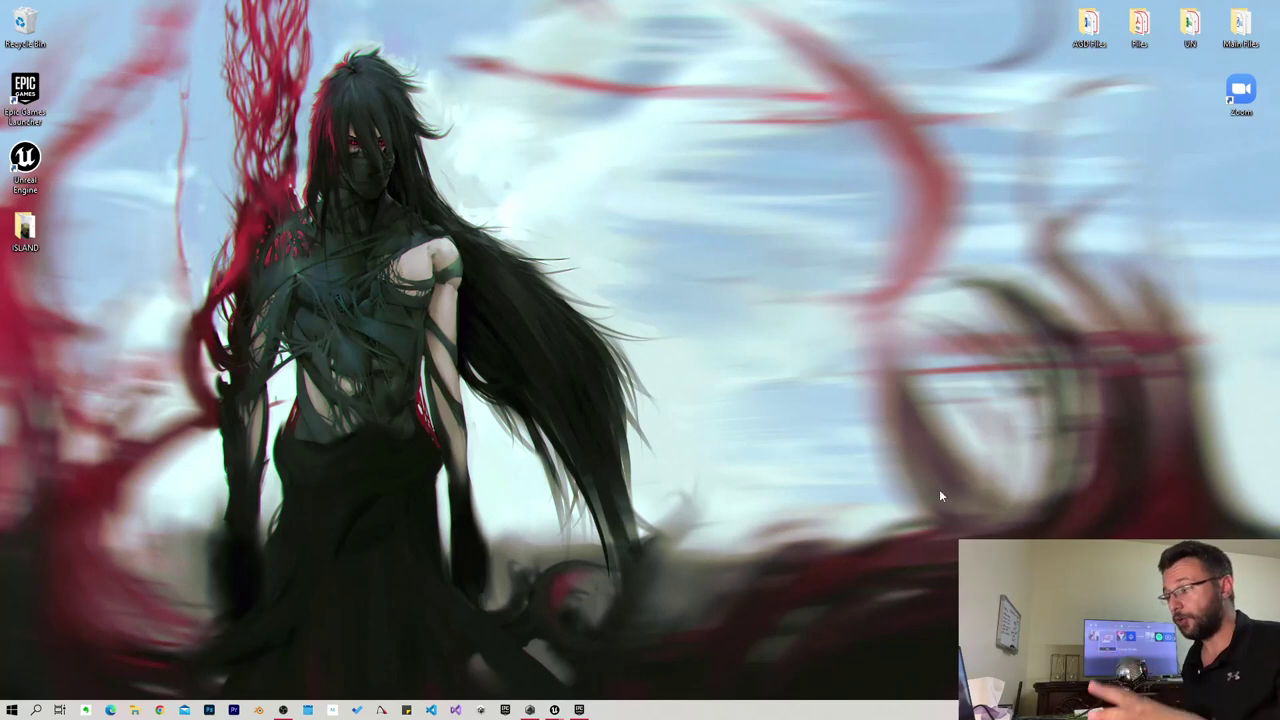
Filter the Launcher Marketplace to Free For The Month and browse the owned products.
left_click(578, 707)
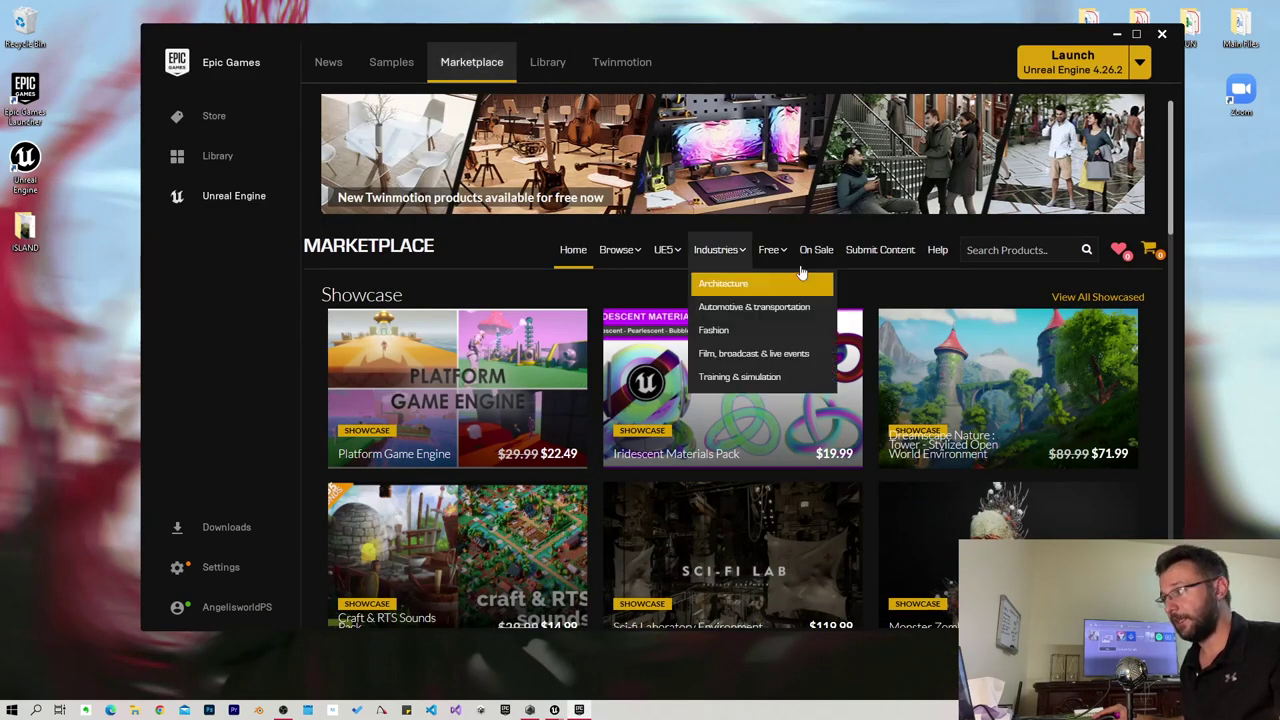
mouse_move(772, 250)
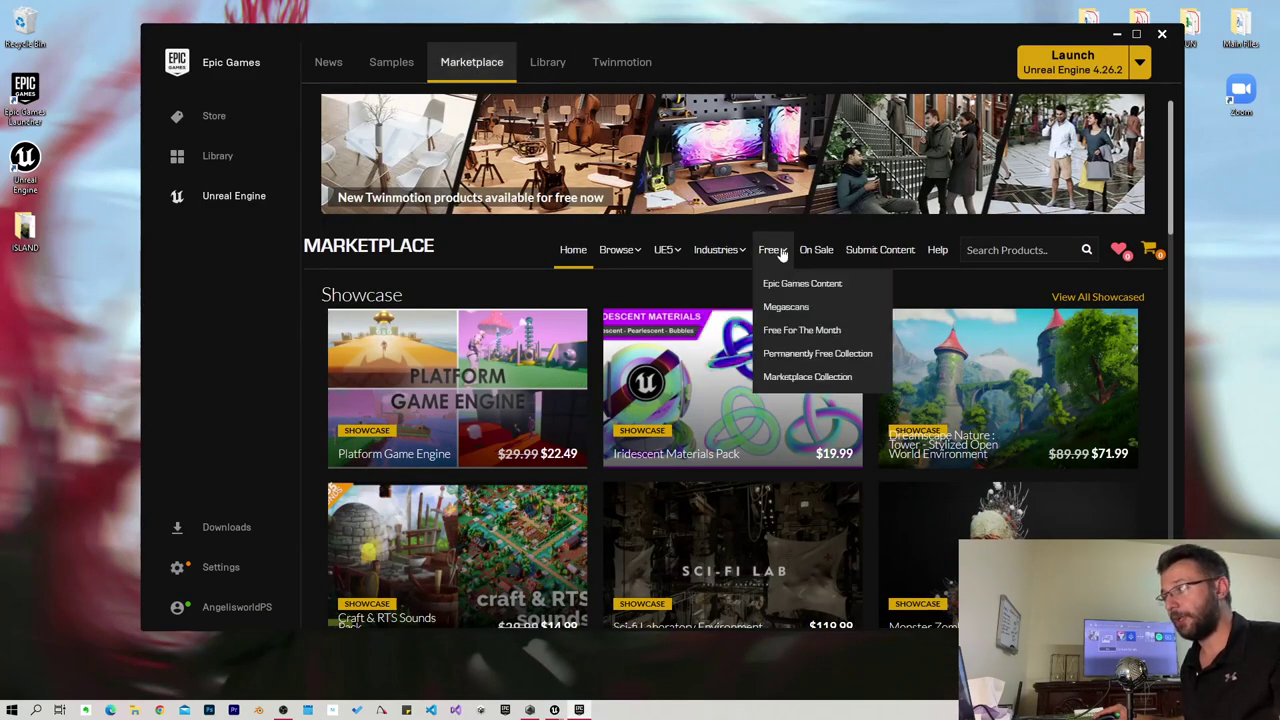
left_click(805, 336)
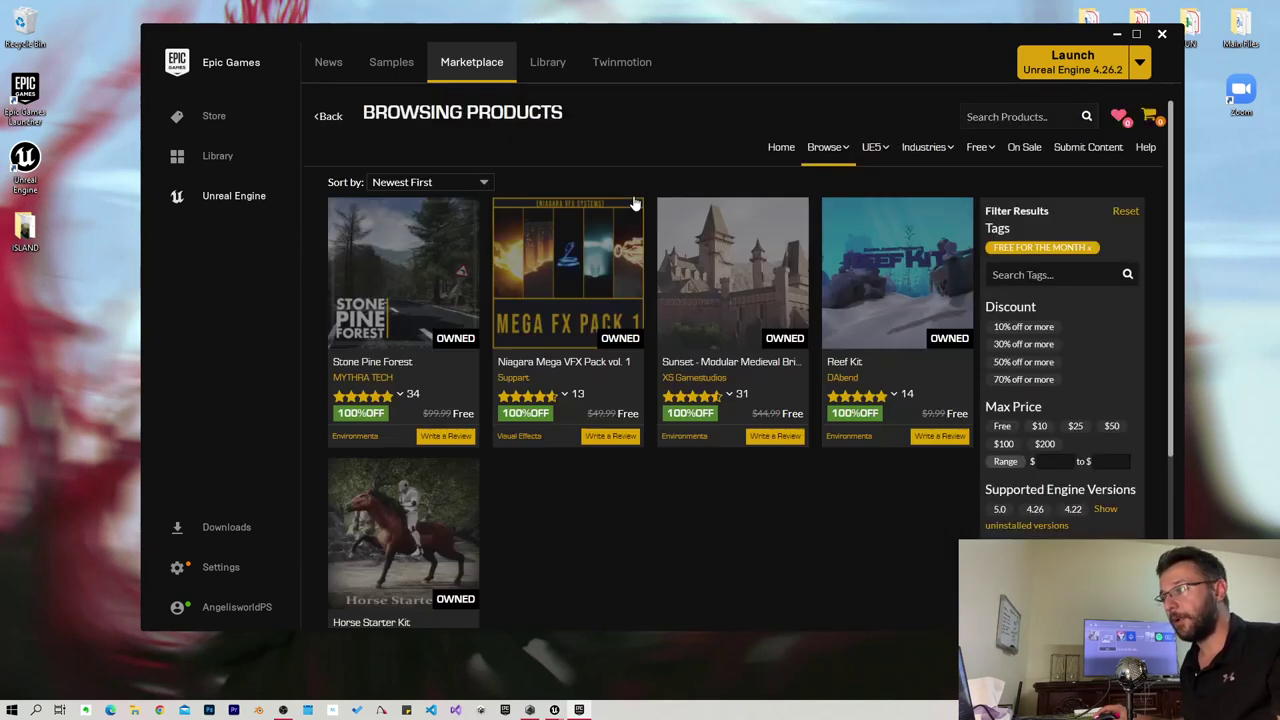
scroll(640, 349, "down", 1)
scroll(637, 450, "up", 1)
scroll(652, 545, "down", 1)
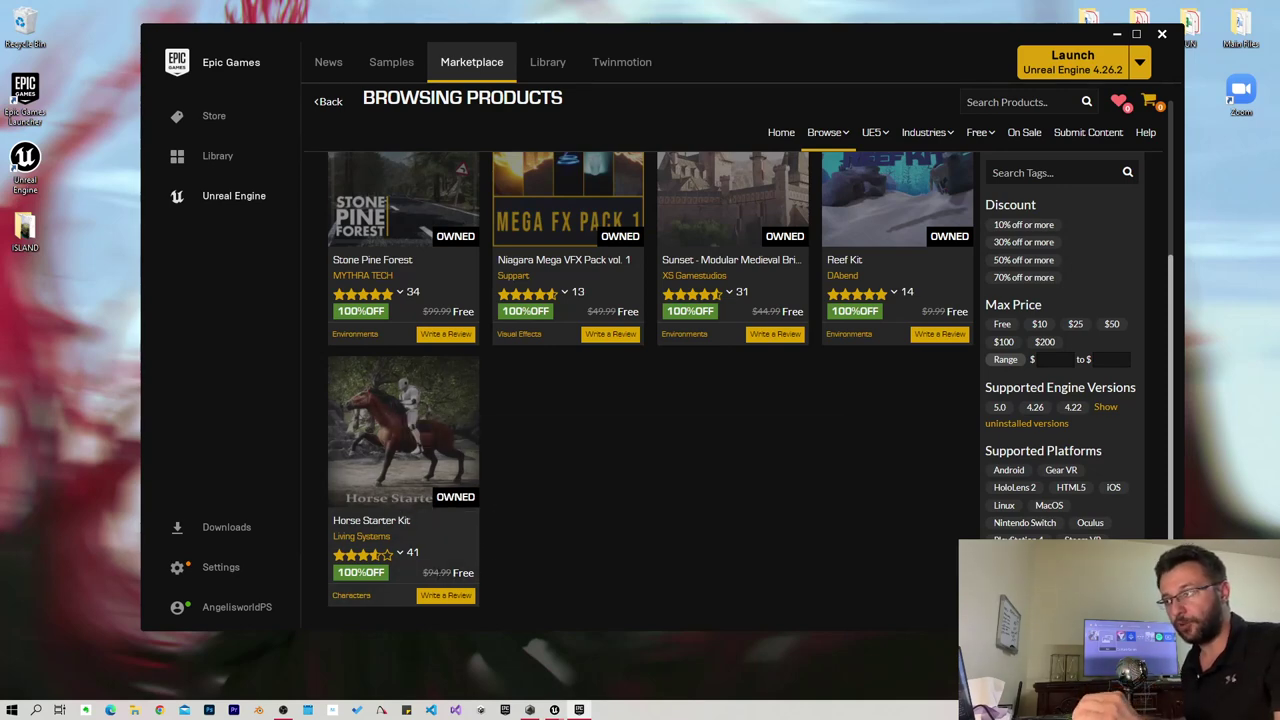
scroll(421, 275, "up", 3)
scroll(400, 400, "down", 3)
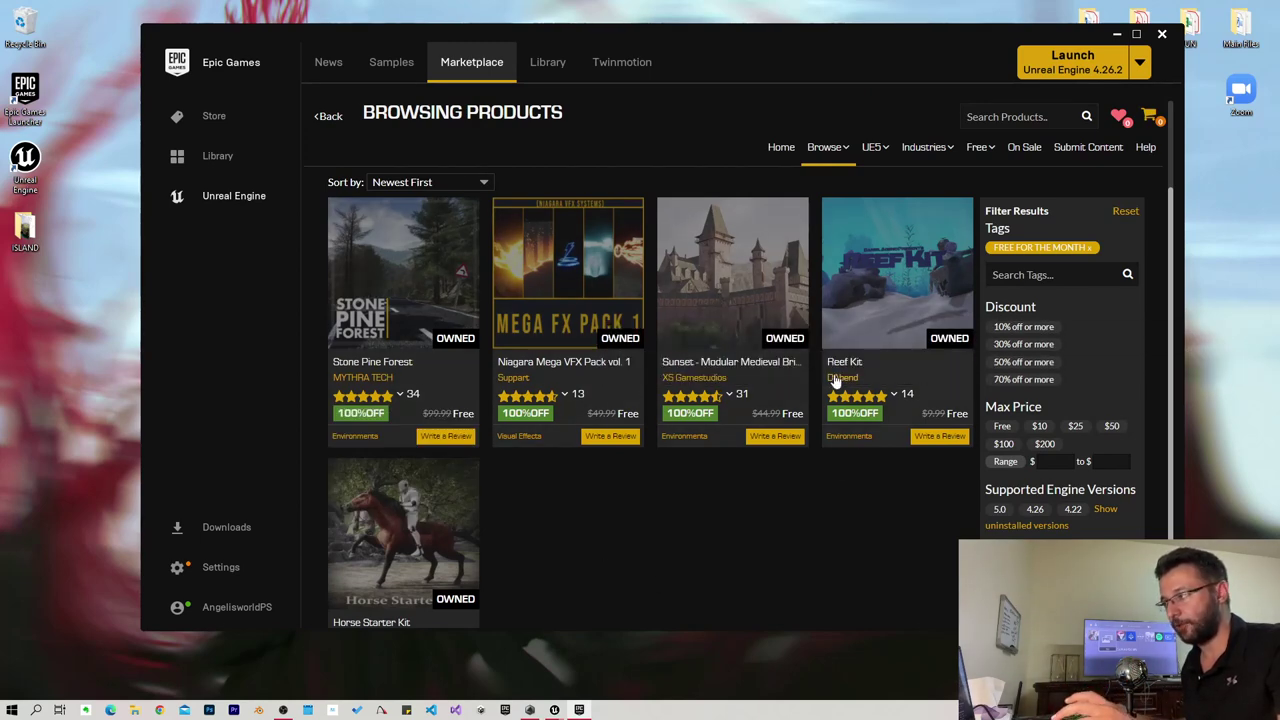
scroll(539, 393, "down", 1)
mouse_move(513, 418)
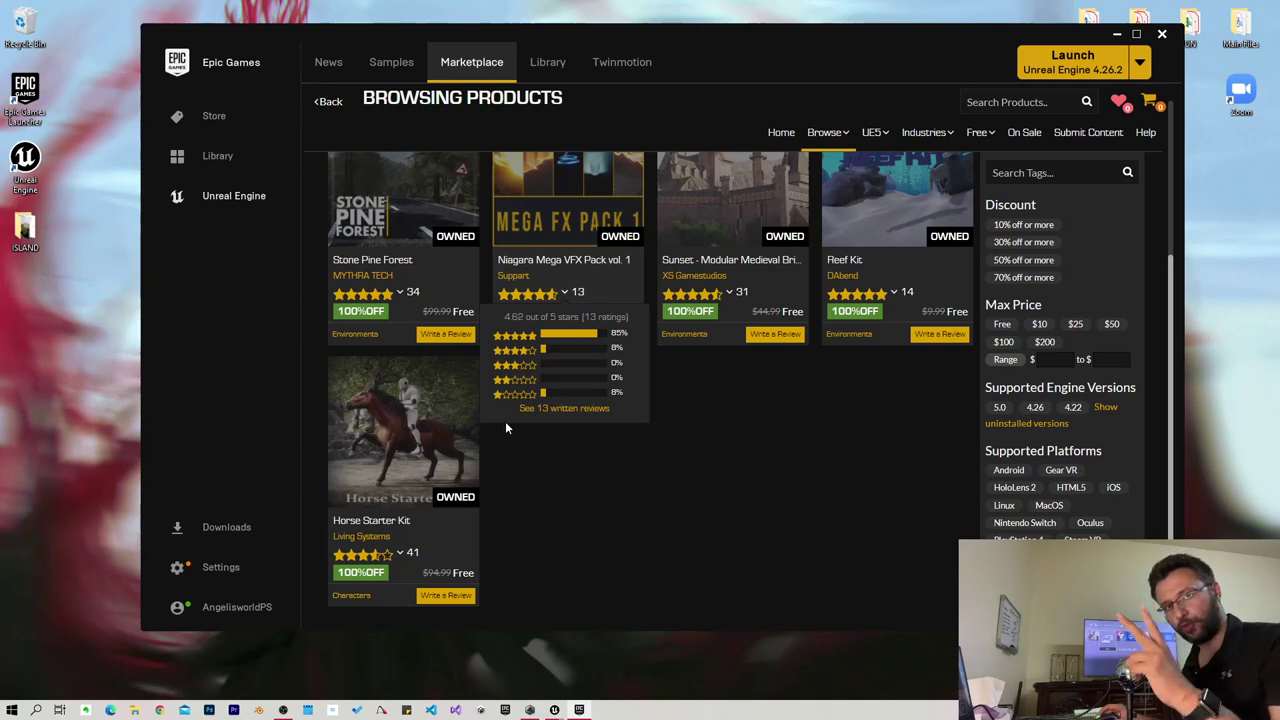
scroll(916, 217, "up", 2)
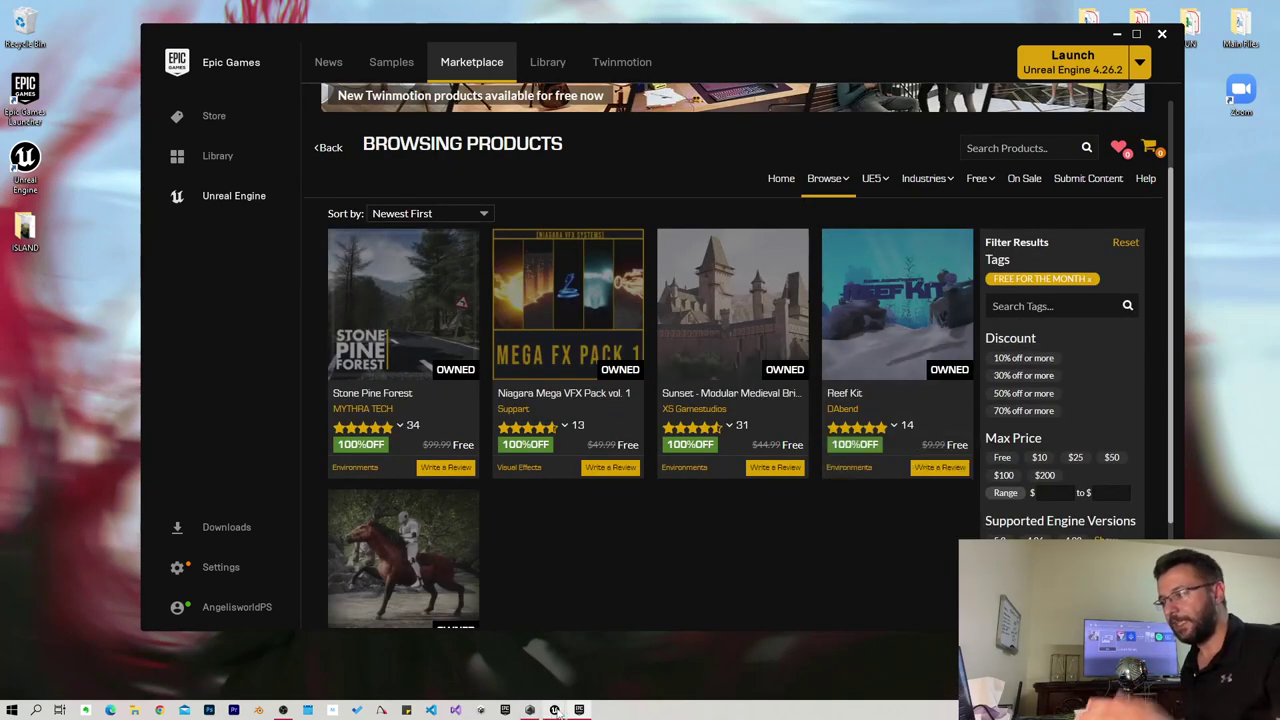
Test-play the HorseStarterKit2 level, running with W and A toward the horse, then stop.
mouse_move(554, 710)
left_click(627, 679)
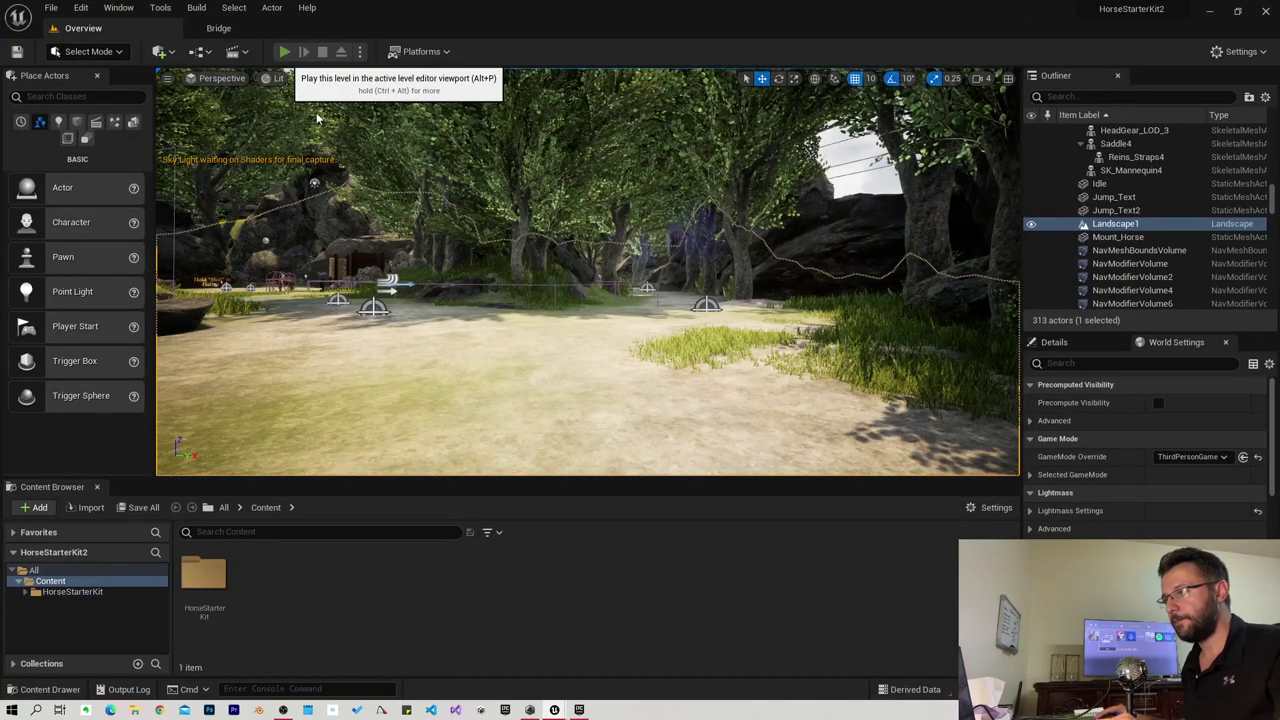
left_click(284, 51)
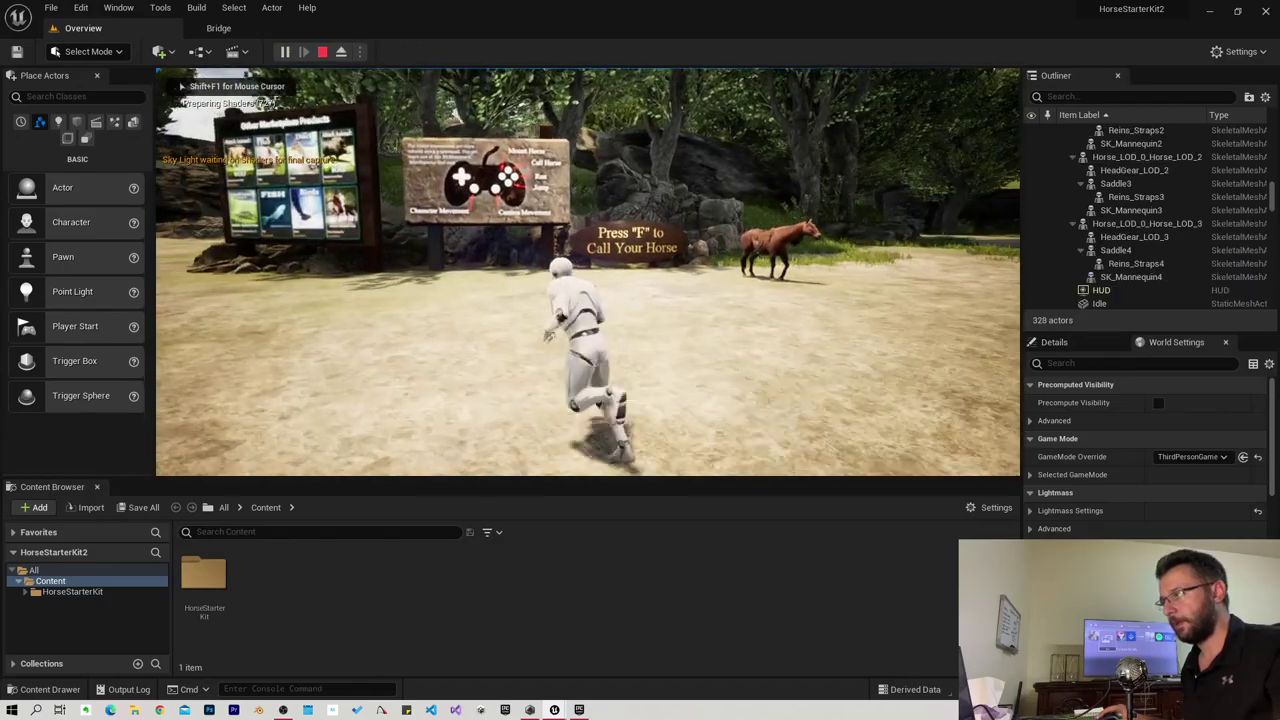
key("w")
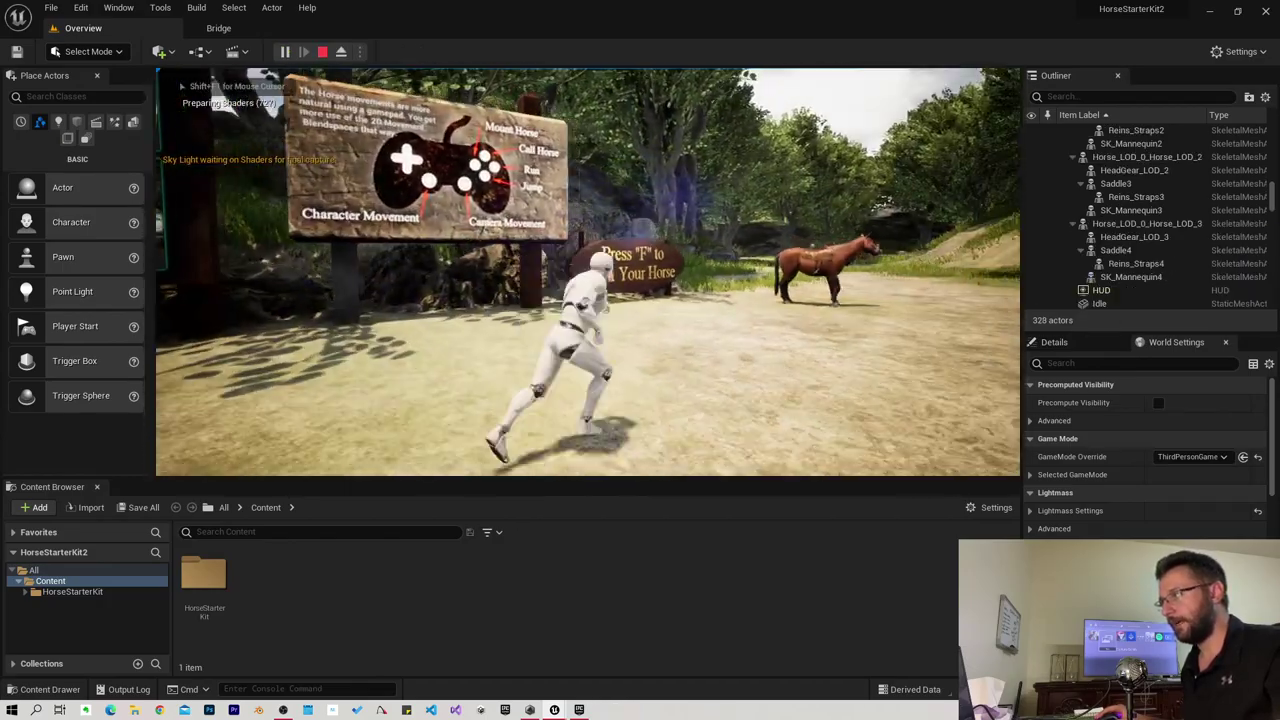
key("a")
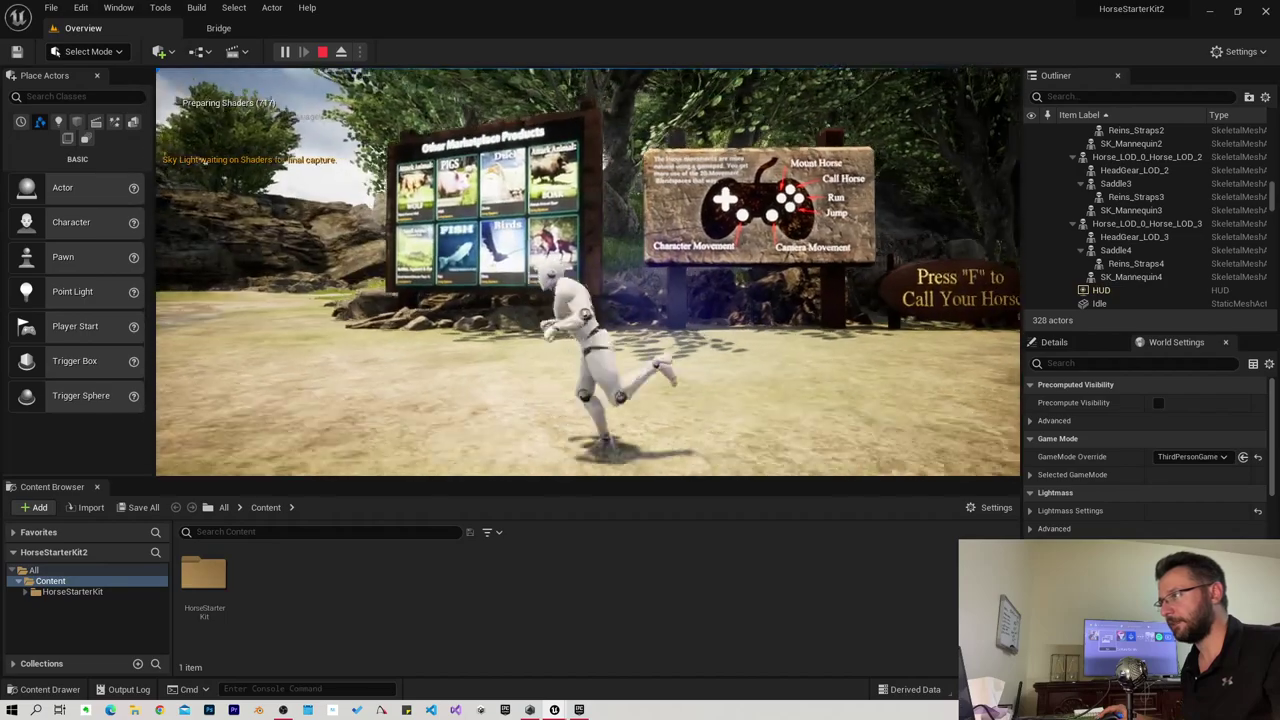
key("w")
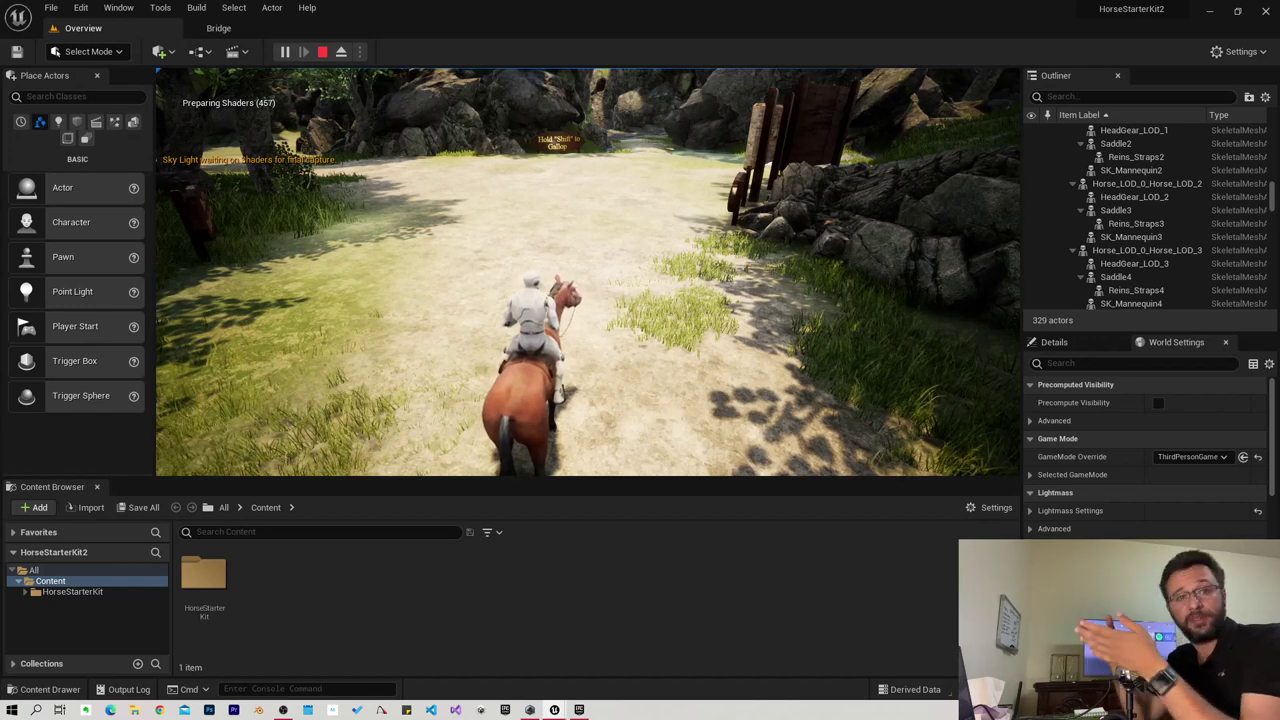
key("Escape")
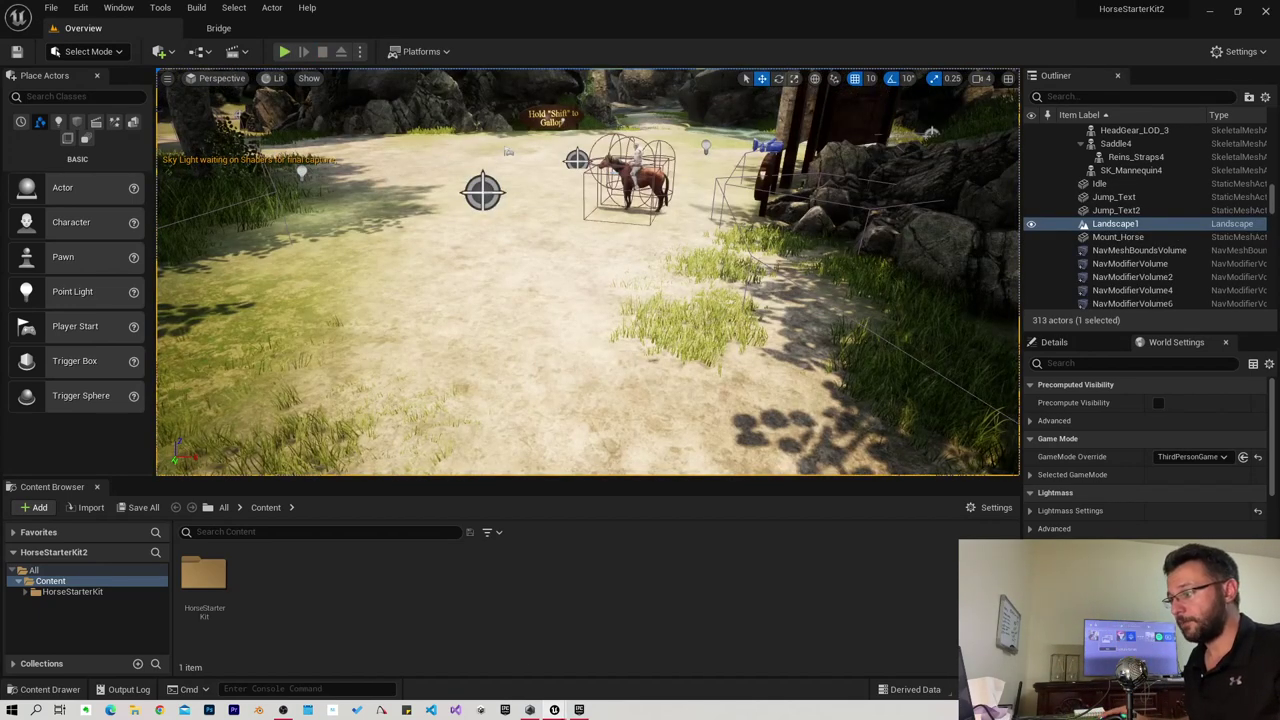
Play the sea Showcase level with Alt+P, swim forward through kelp and reef, then stop.
mouse_move(554, 710)
left_click(455, 640)
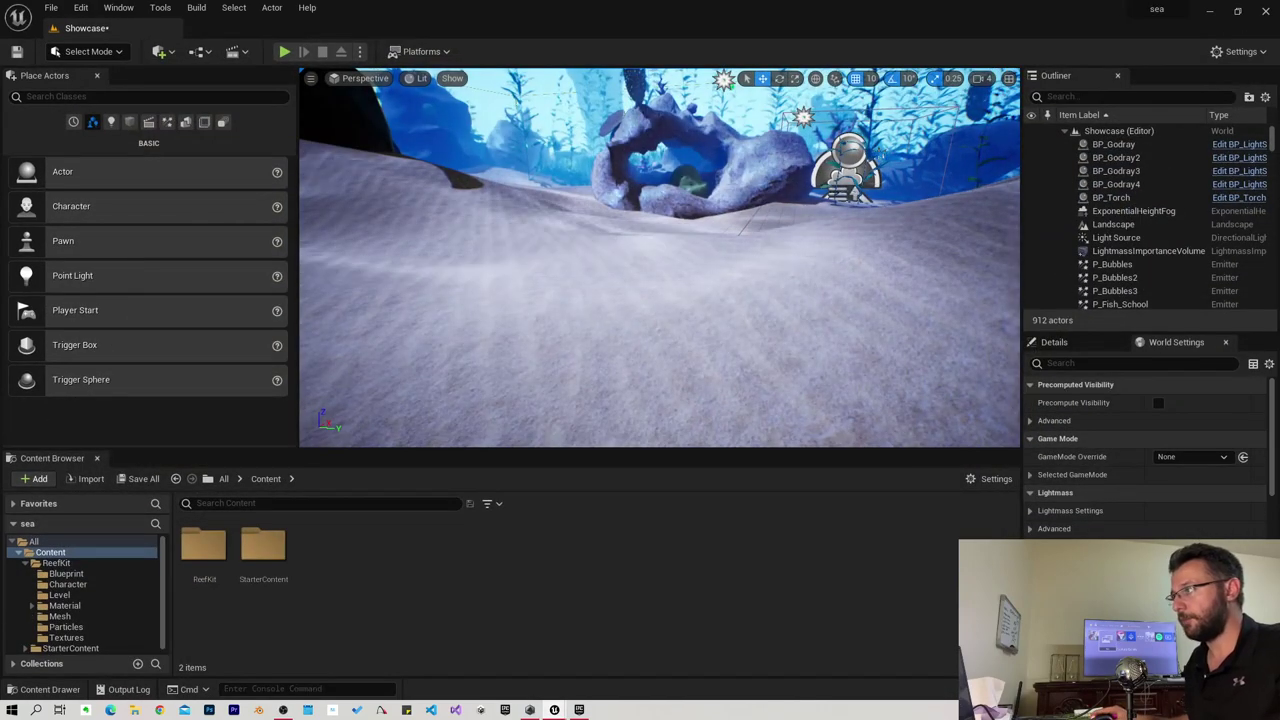
right_click_drag(660, 260, 660, 260)
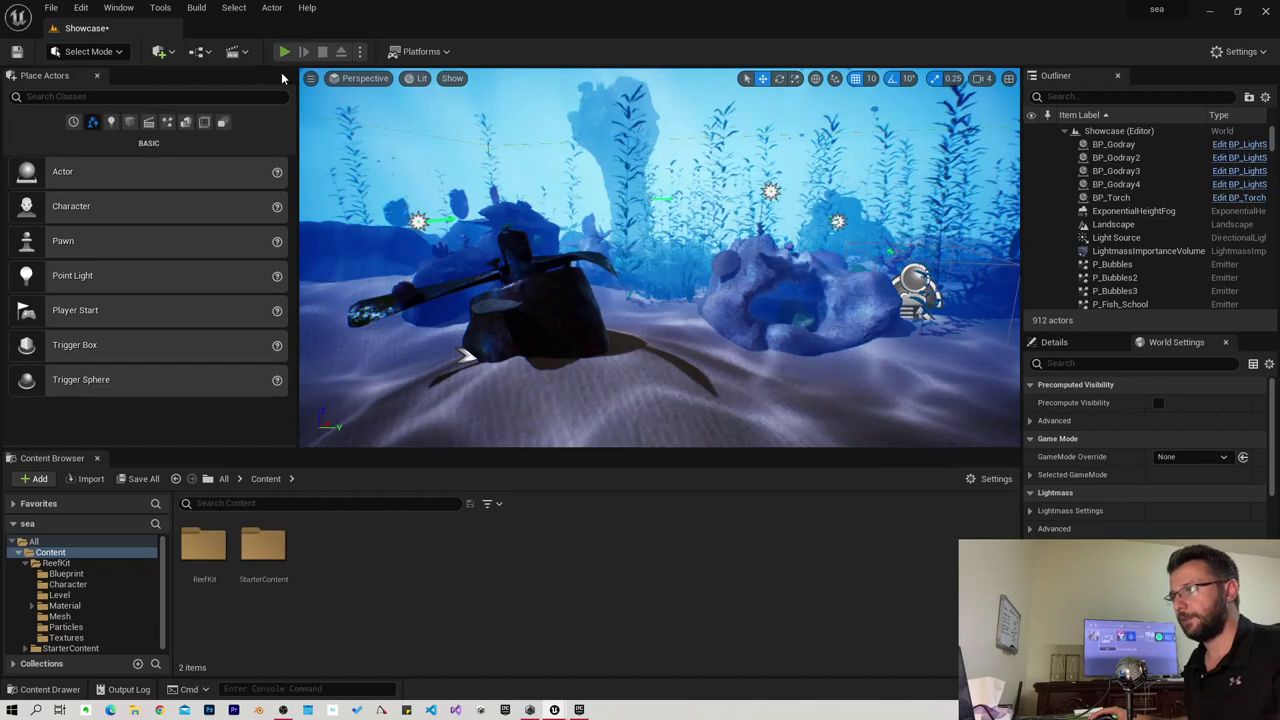
key("alt+p")
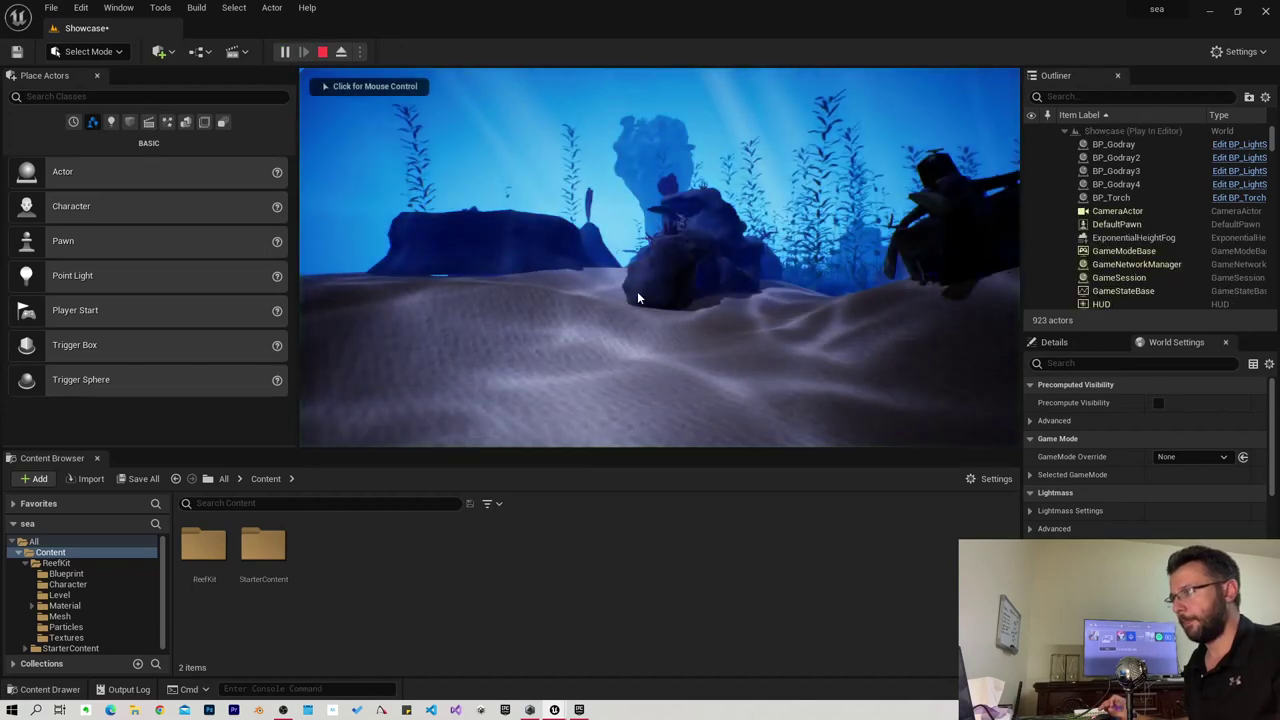
key("w")
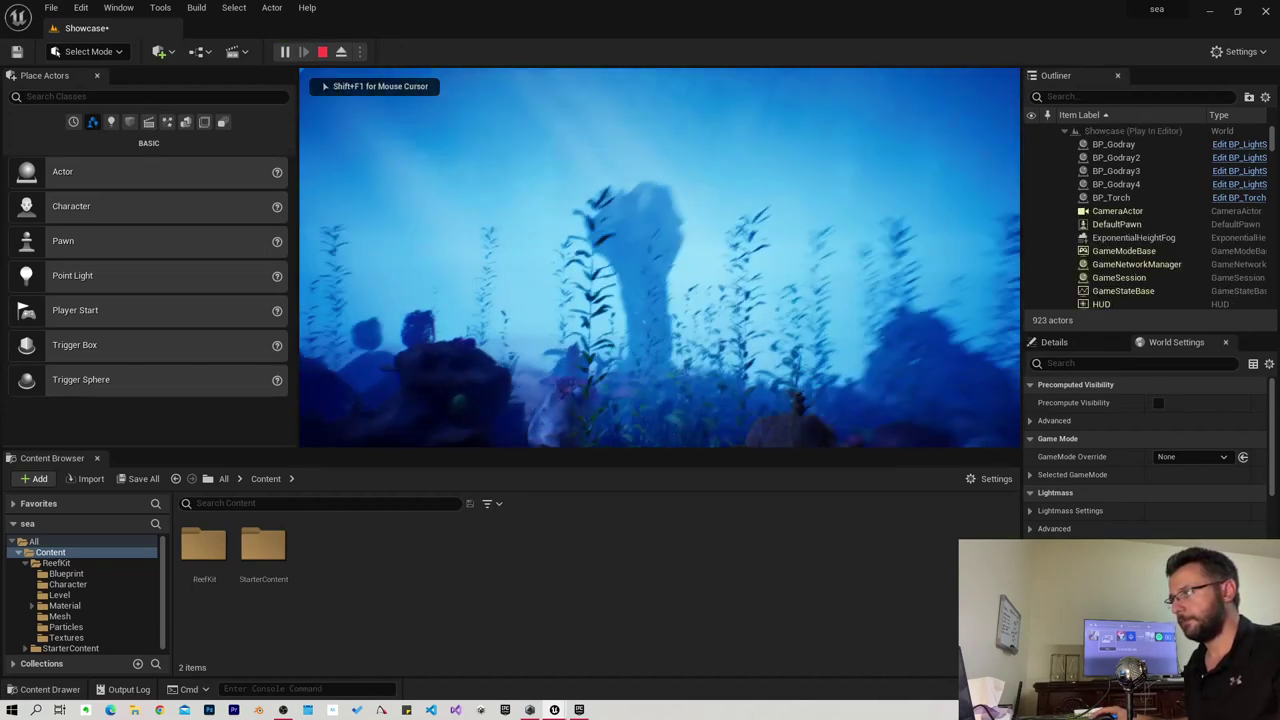
key("w")
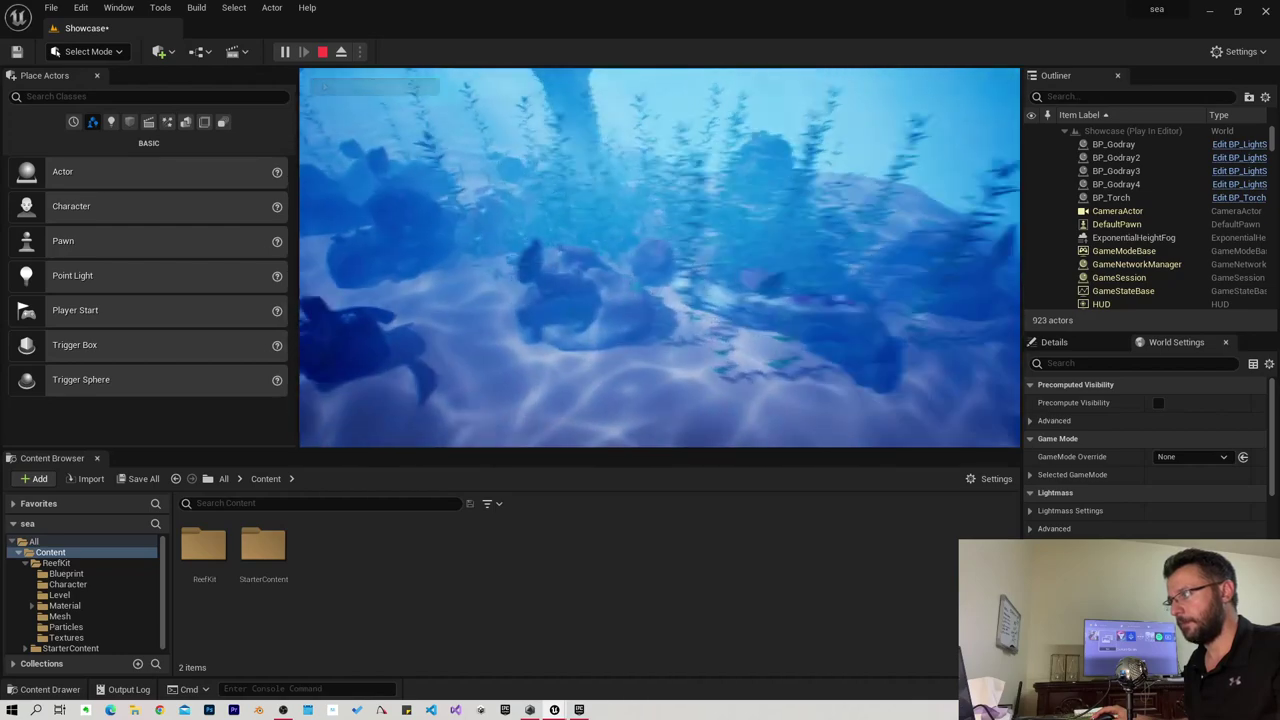
key("w")
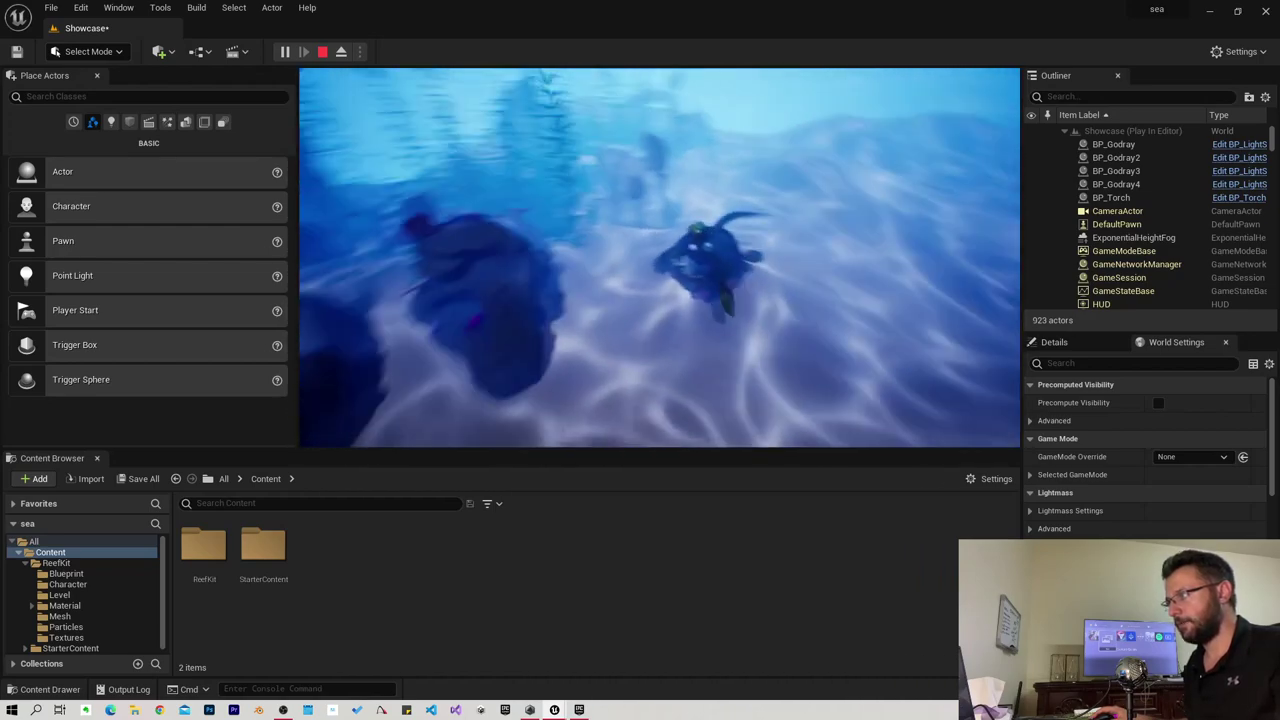
key("w")
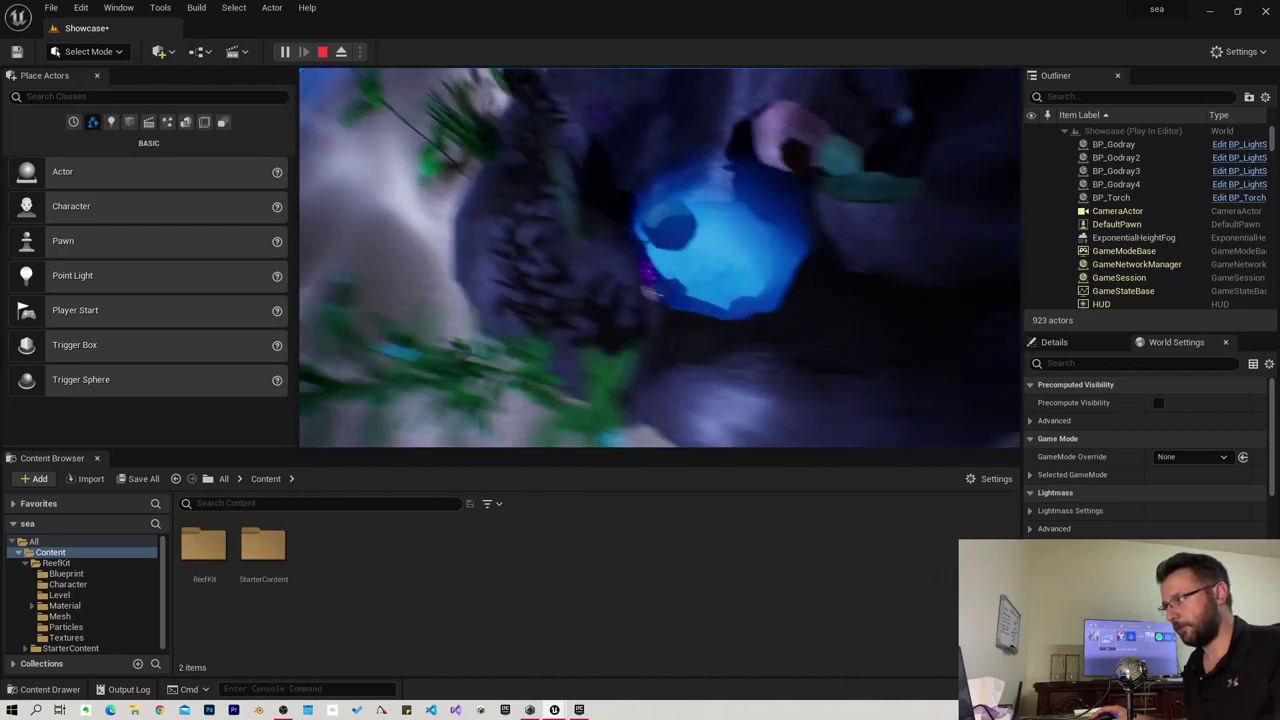
key("w")
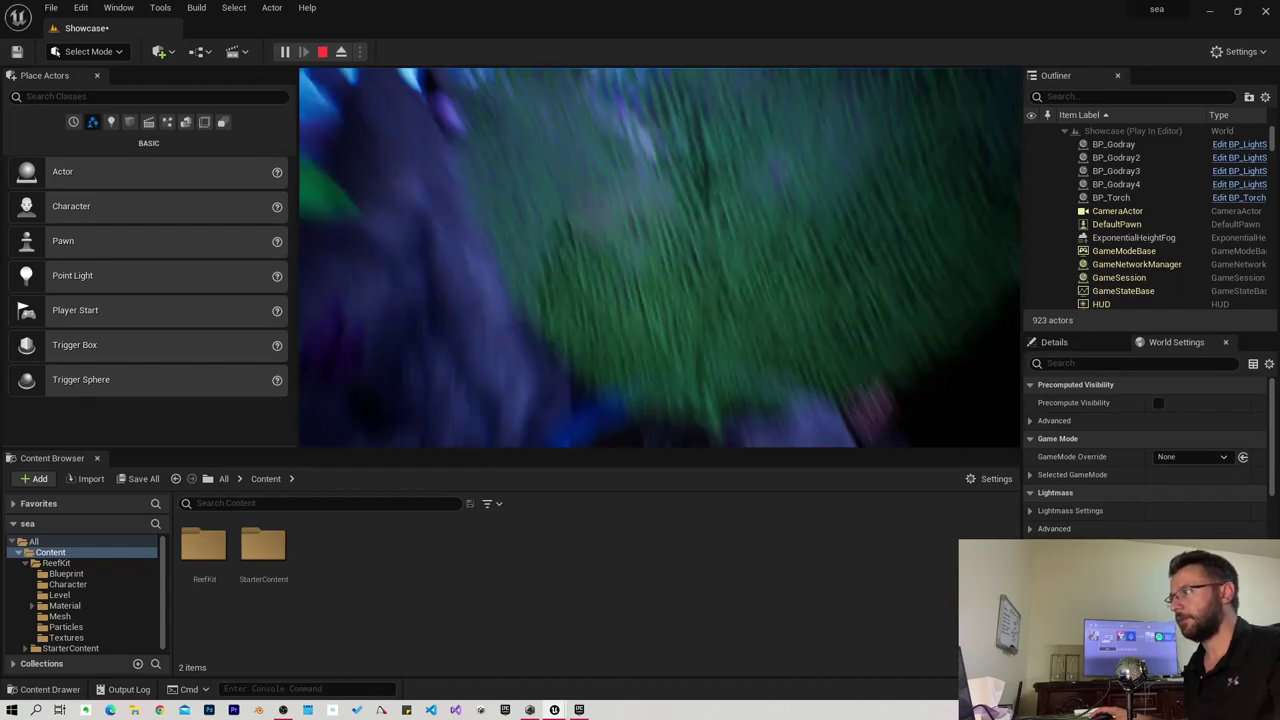
key("w")
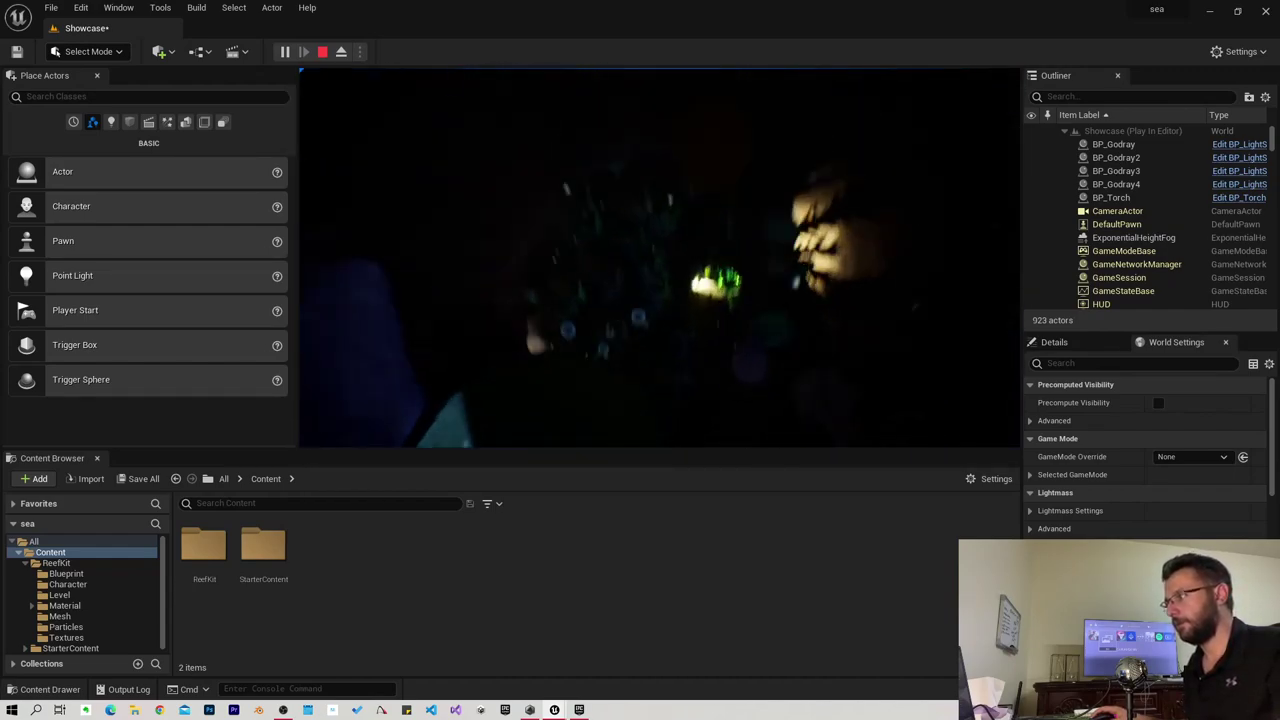
key("w")
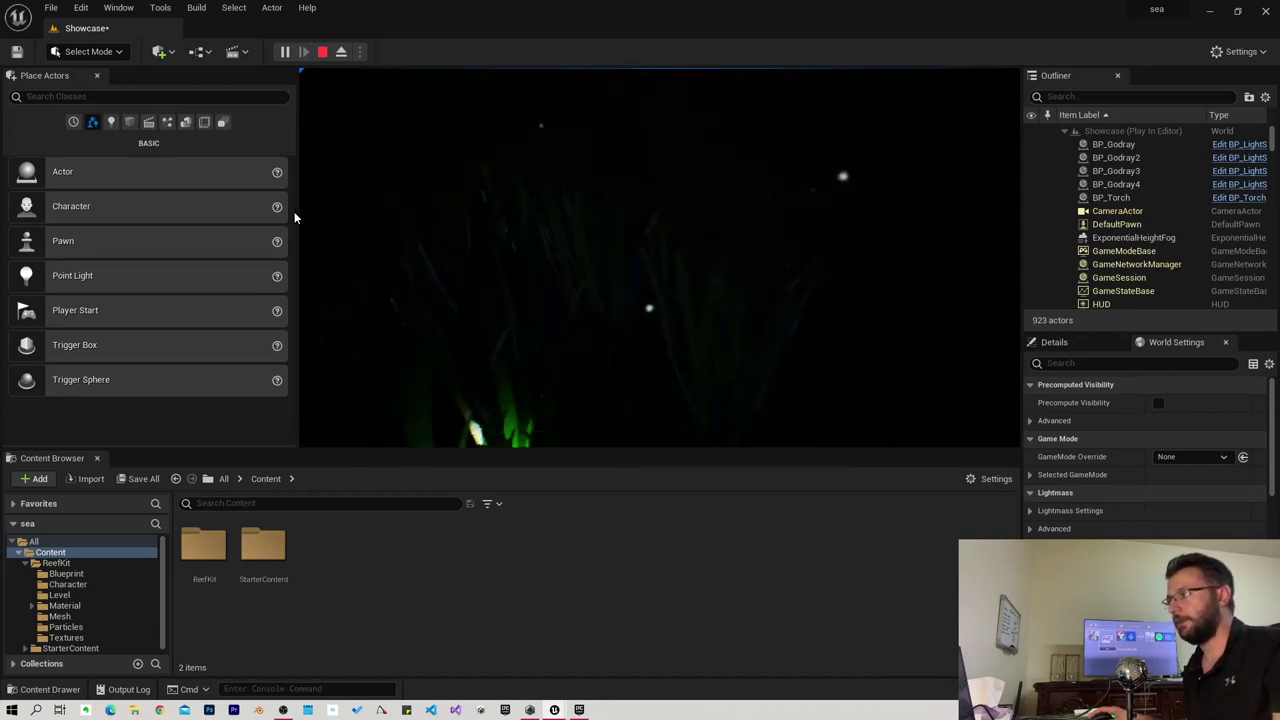
key("Escape")
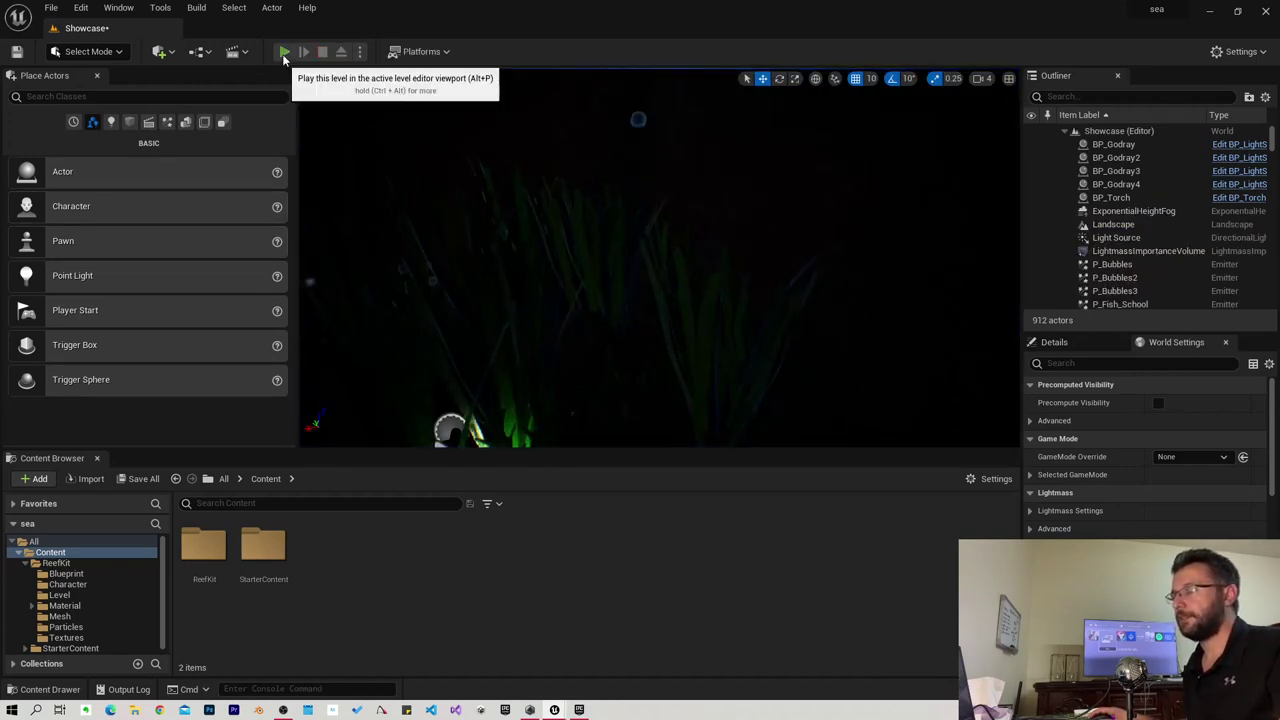
left_click(284, 52)
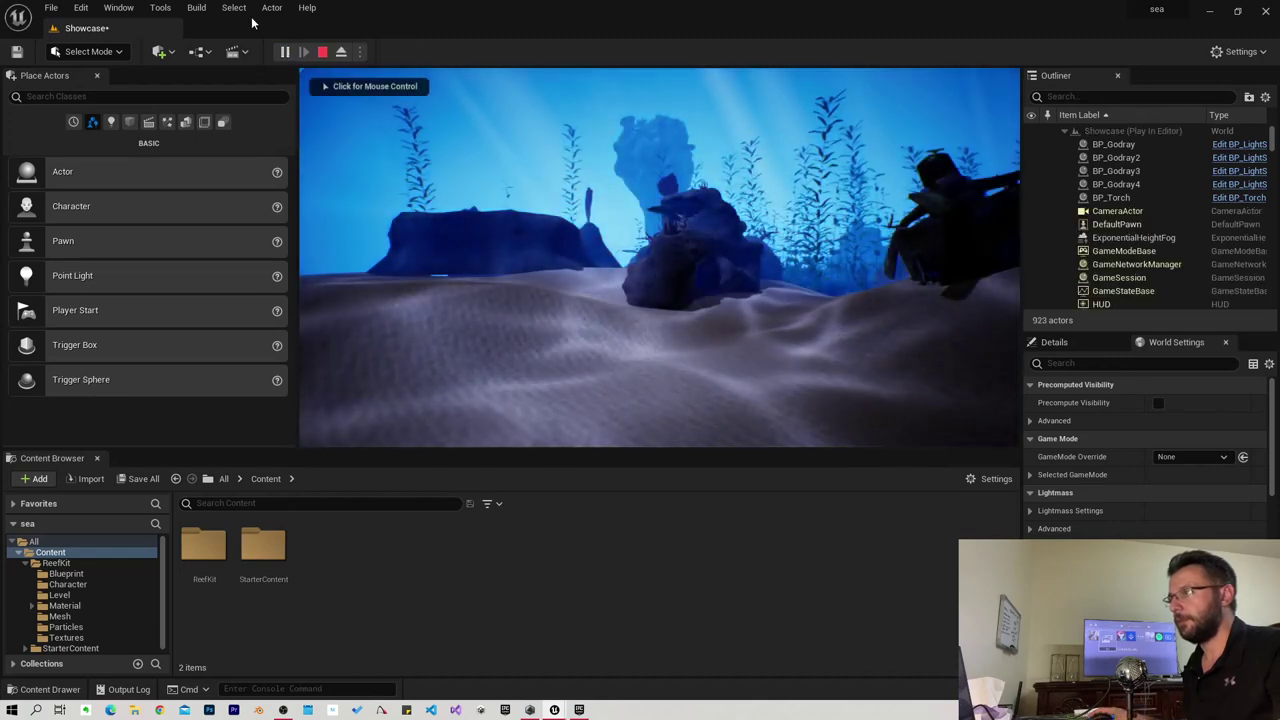
left_click(322, 51)
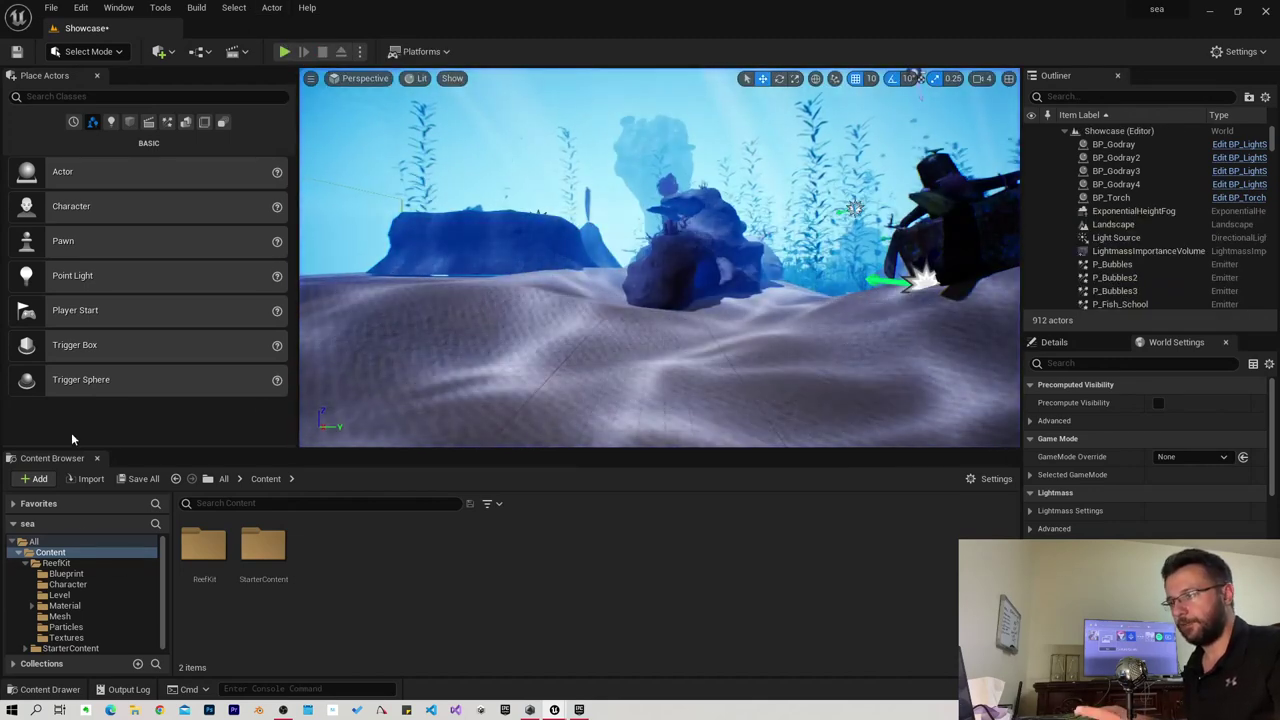
Open the Reef Kit Marketplace page and view its overview, seaweed and rock preview images.
left_click(580, 710)
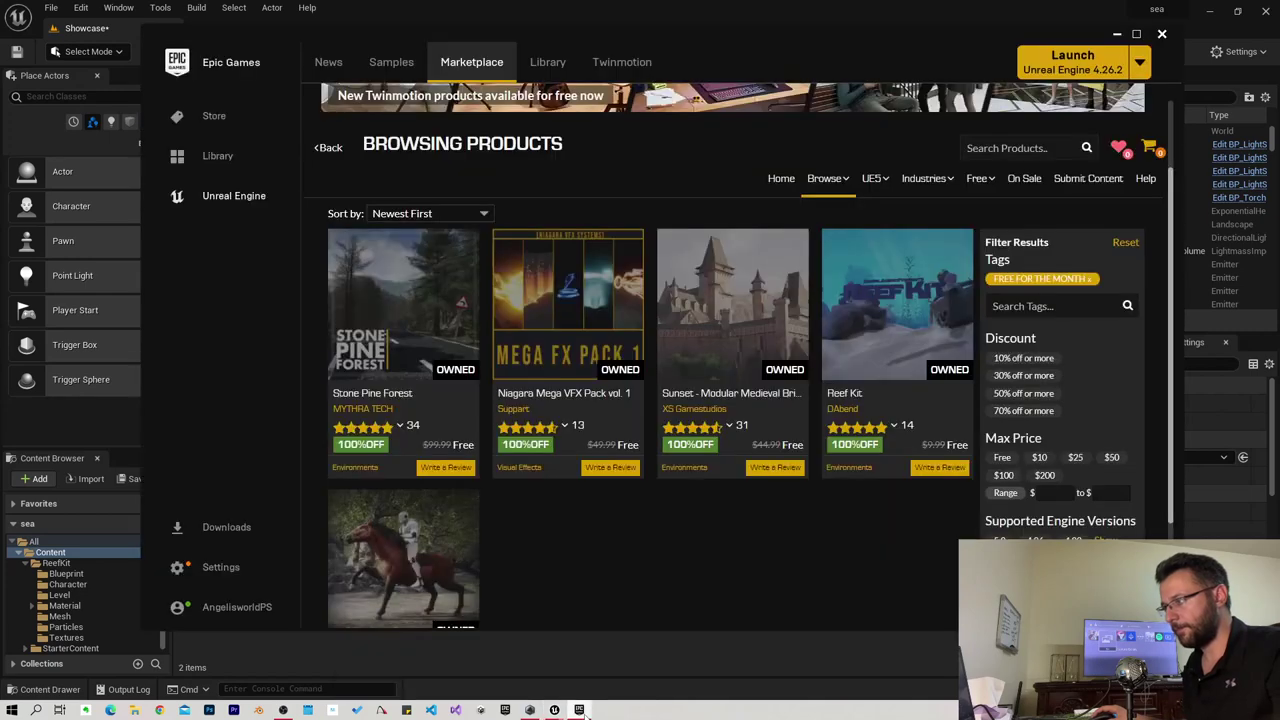
left_click(568, 372)
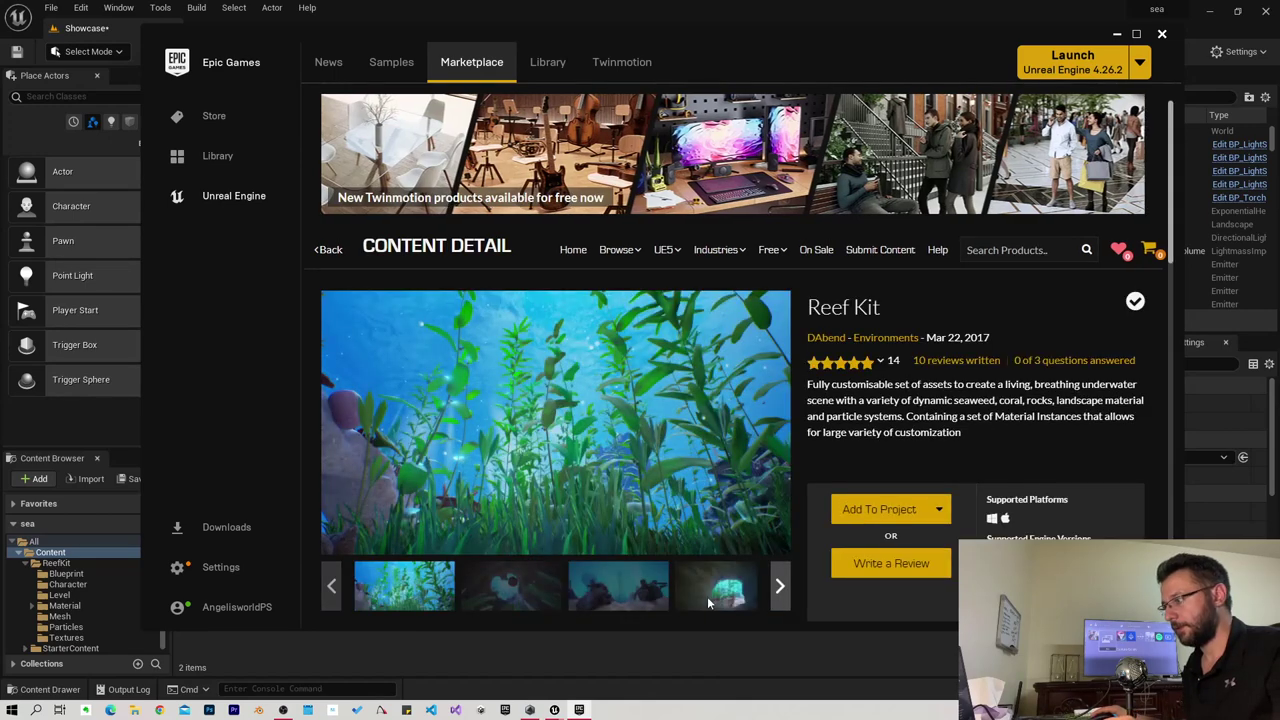
left_click(780, 586)
left_click(618, 600)
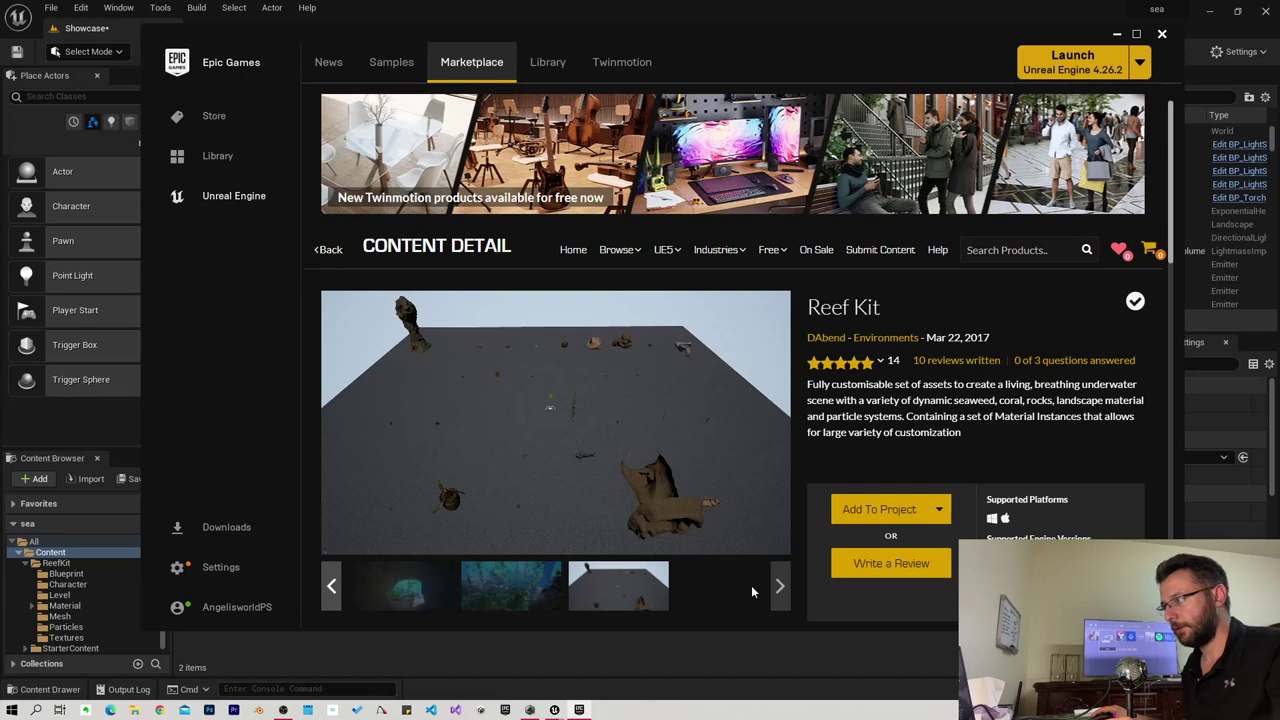
left_click(331, 589)
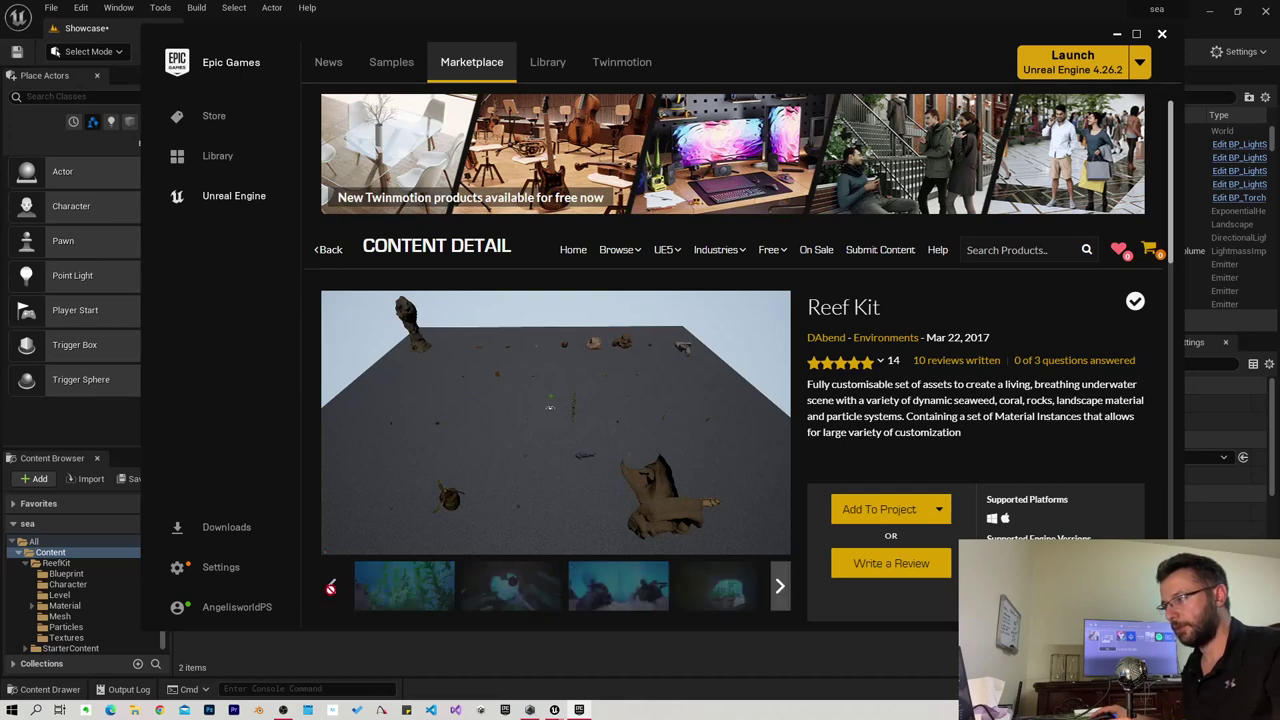
left_click(420, 600)
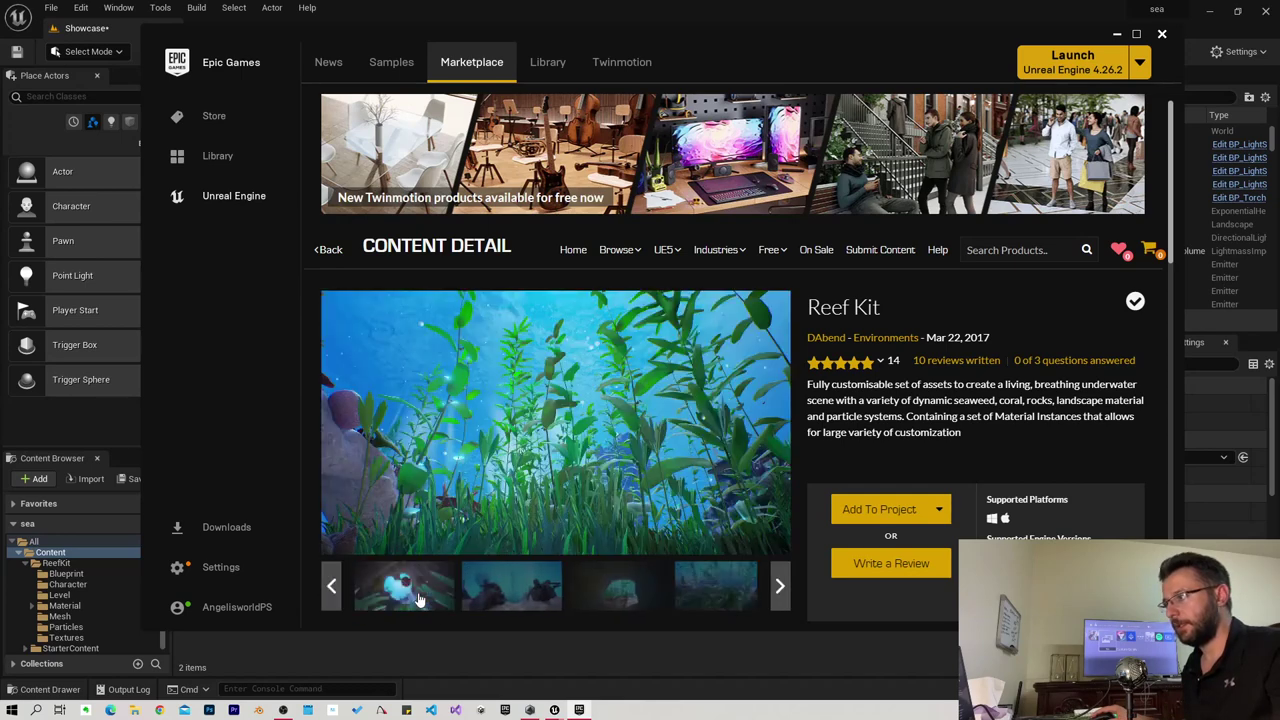
left_click(493, 607)
Drag BP_Shark_Pawn from ReefKit > Blueprint > Character into the level above the sand.
left_click(410, 664)
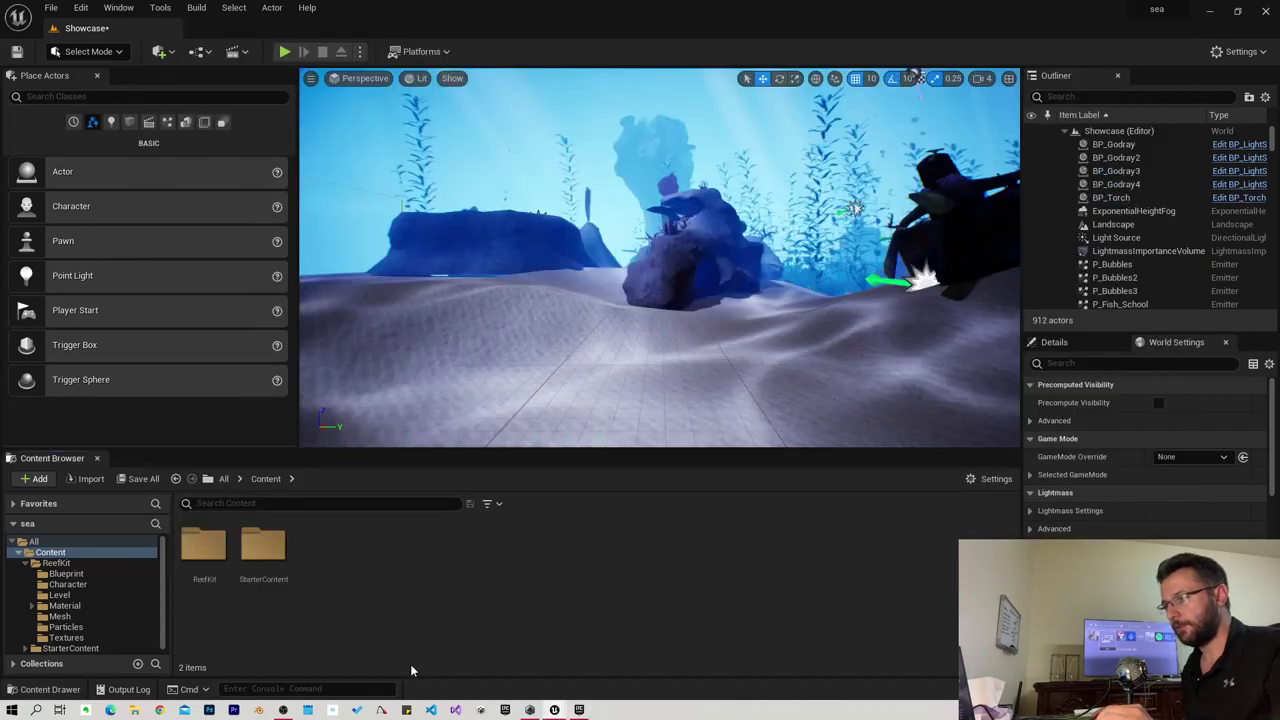
left_click(58, 563)
left_click(66, 574)
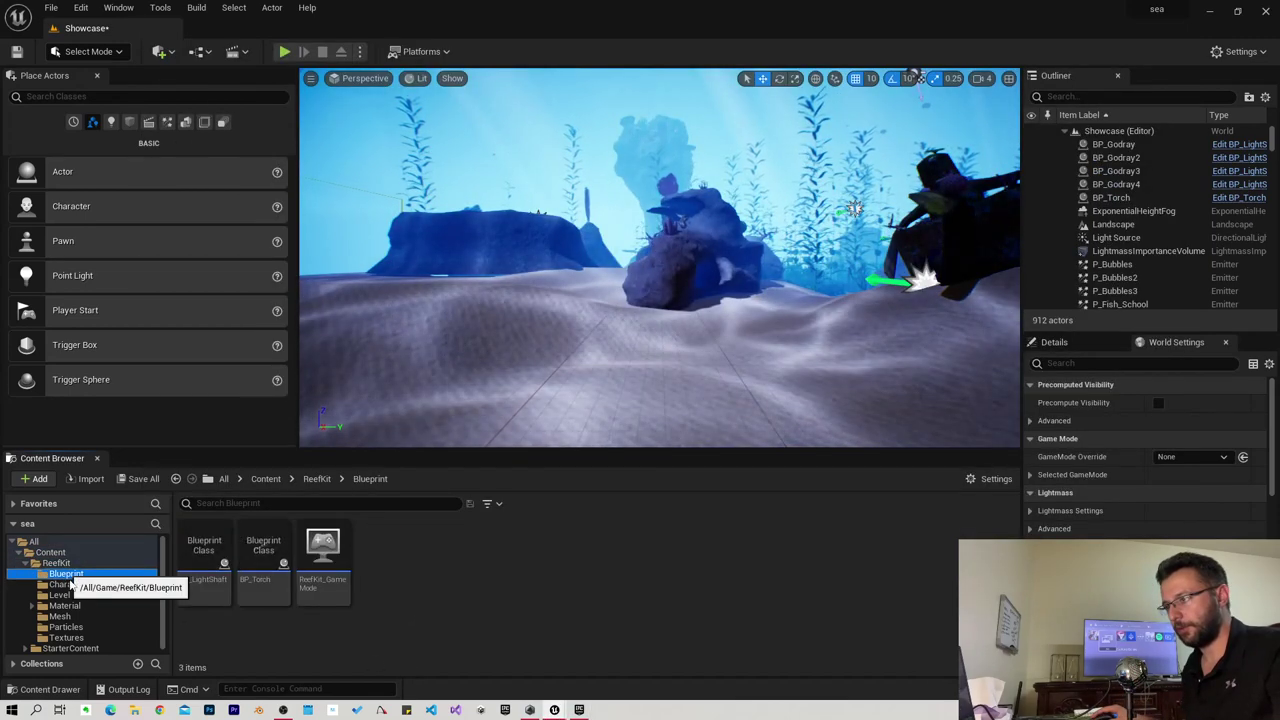
left_click(116, 585)
left_click_drag(204, 555, 502, 347)
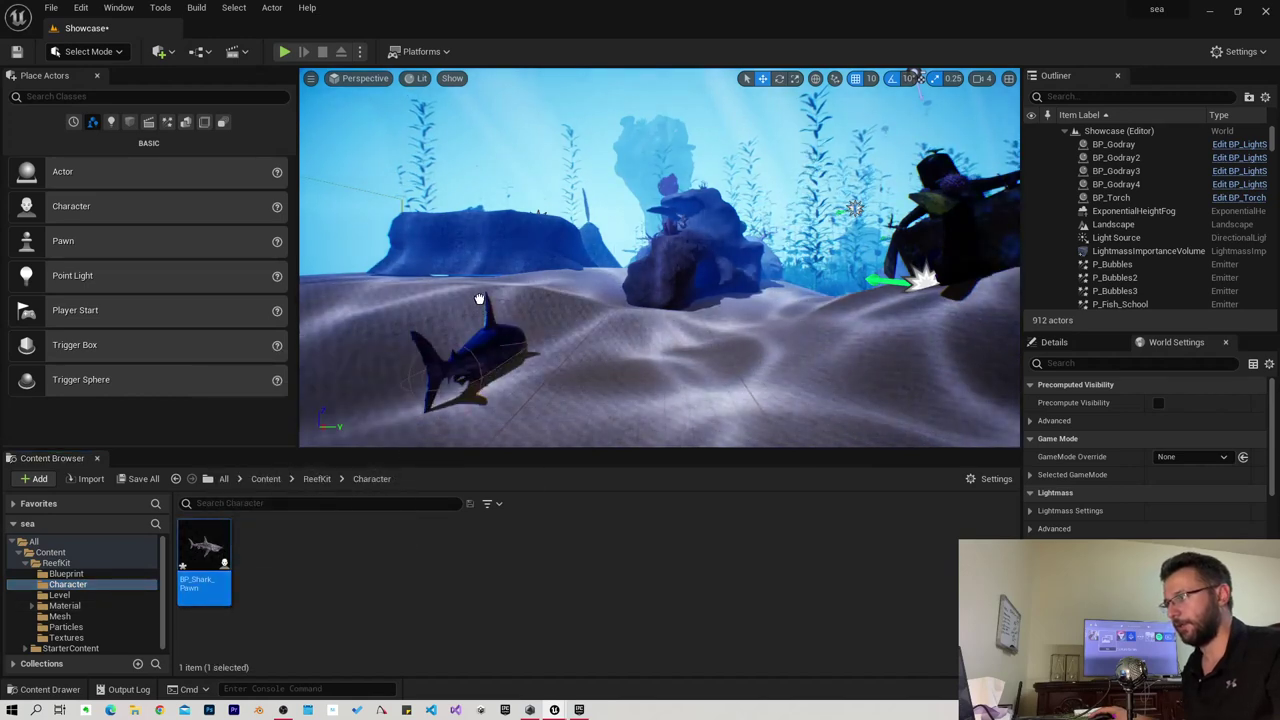
left_click_drag(479, 299, 498, 229)
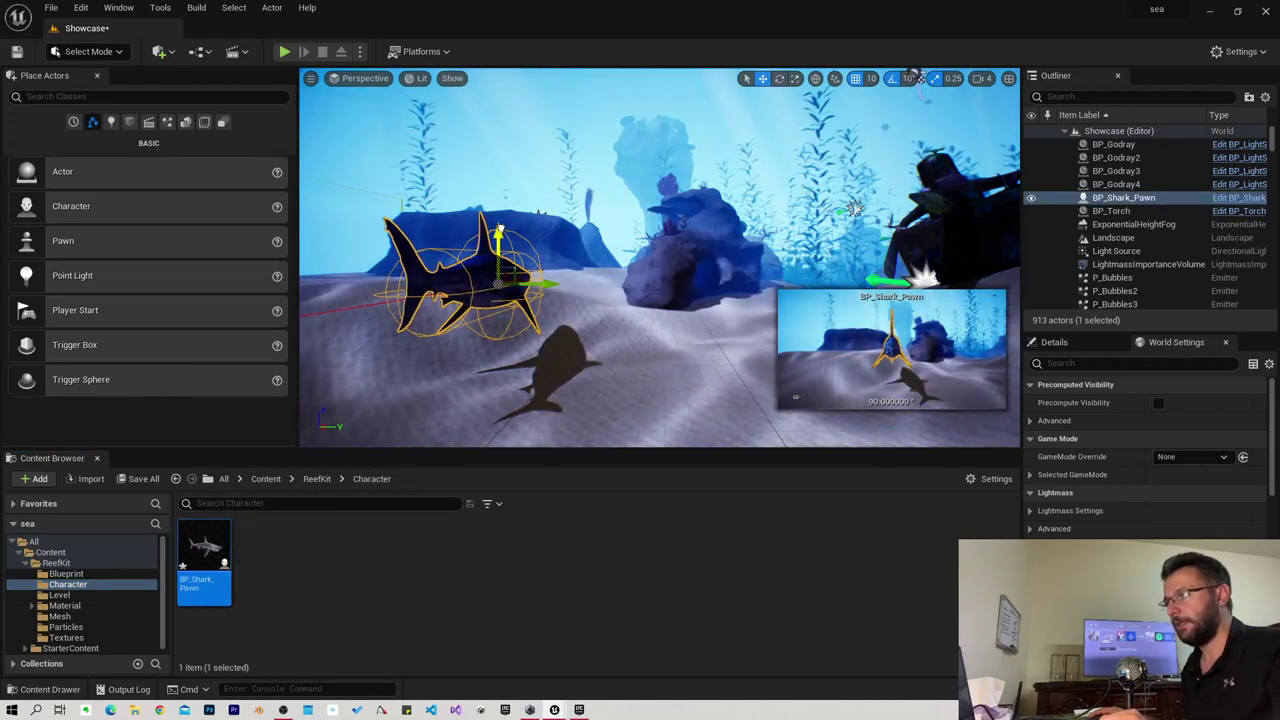
mouse_move(498, 229)
right_mouse_down()
mouse_move(480, 250)
mouse_move(400, 250)
right_mouse_up()
right_click_drag(660, 300, 720, 300)
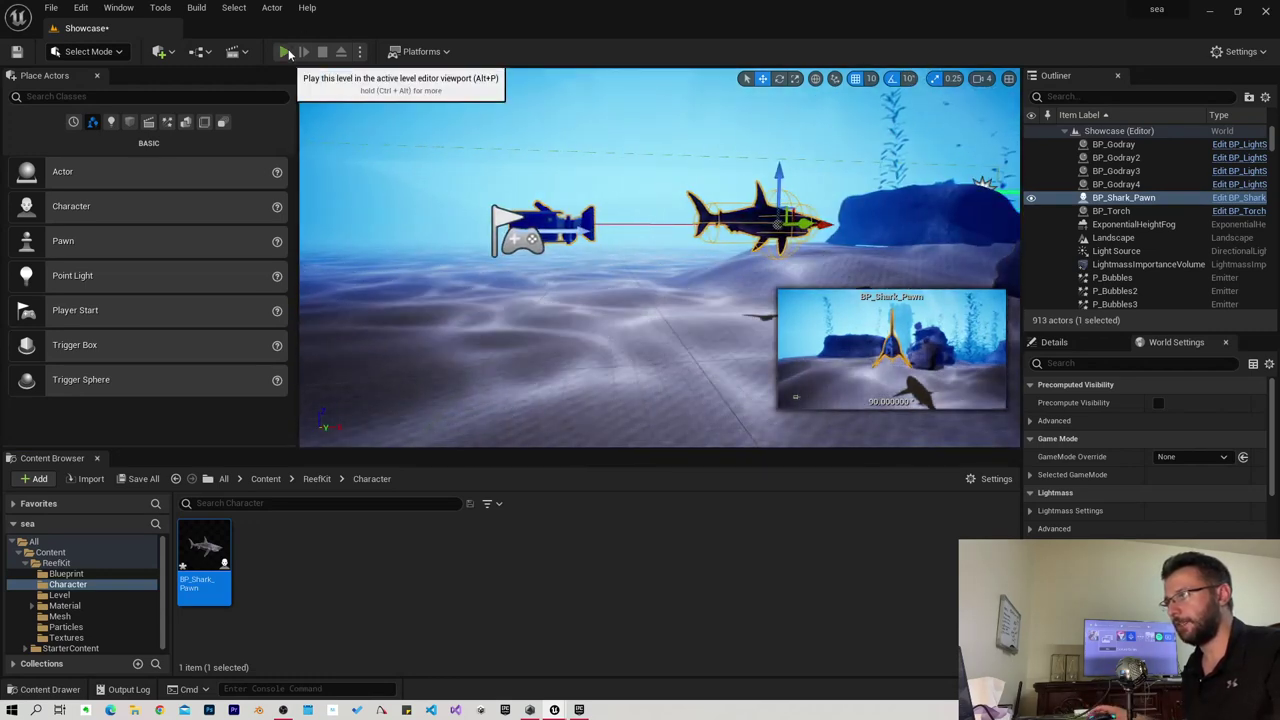
left_click(286, 52)
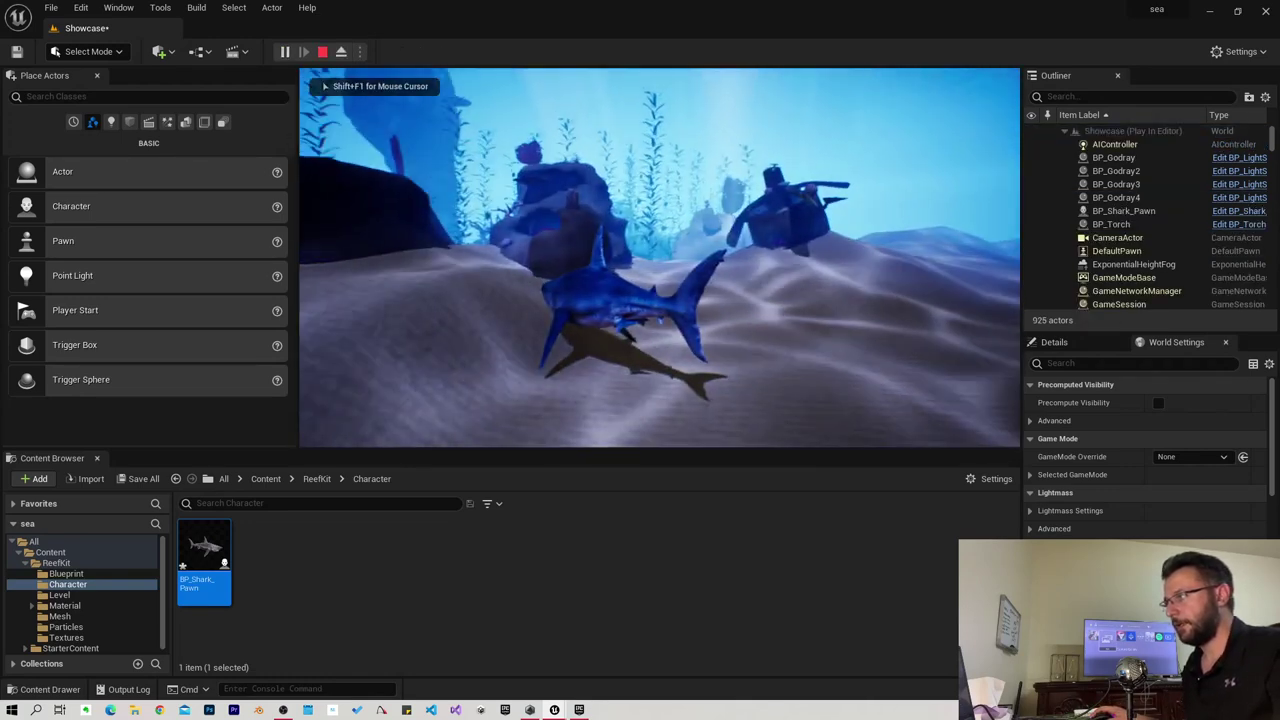
key("Escape")
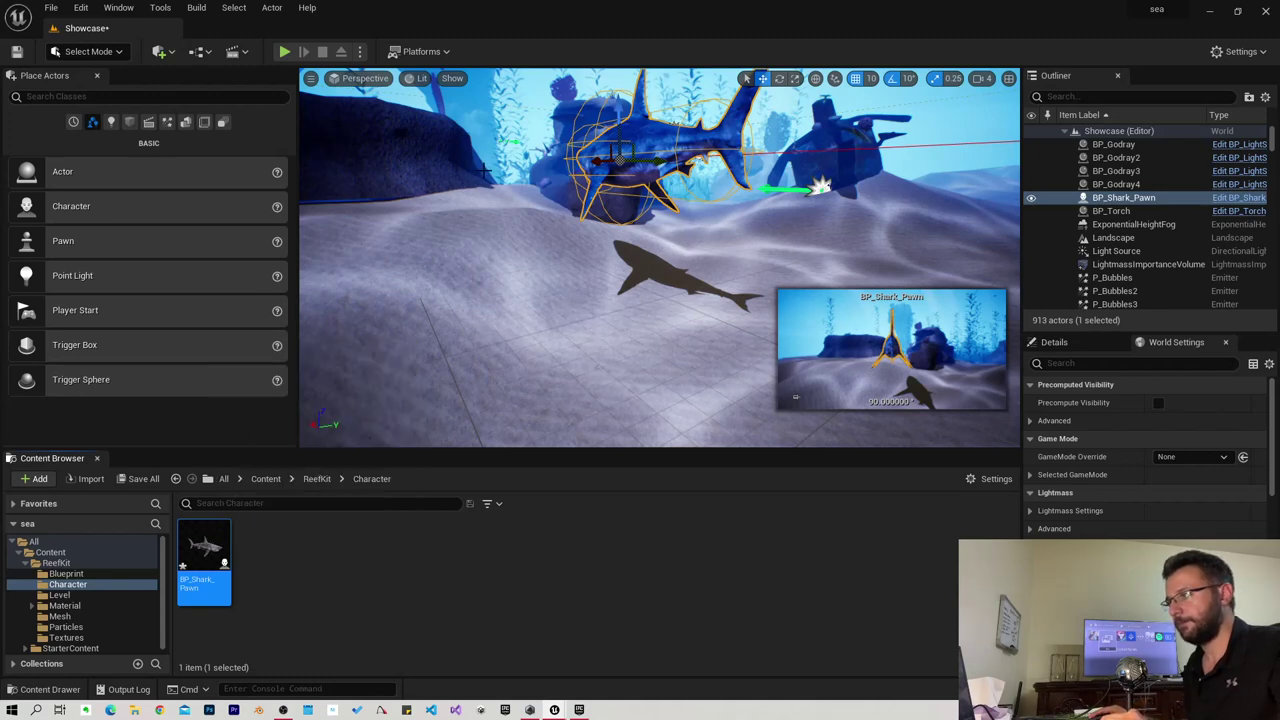
Open BP_Shark_Pawn and frame its Event Graph on the Forward movement MoveForward nodes.
double_click(204, 562)
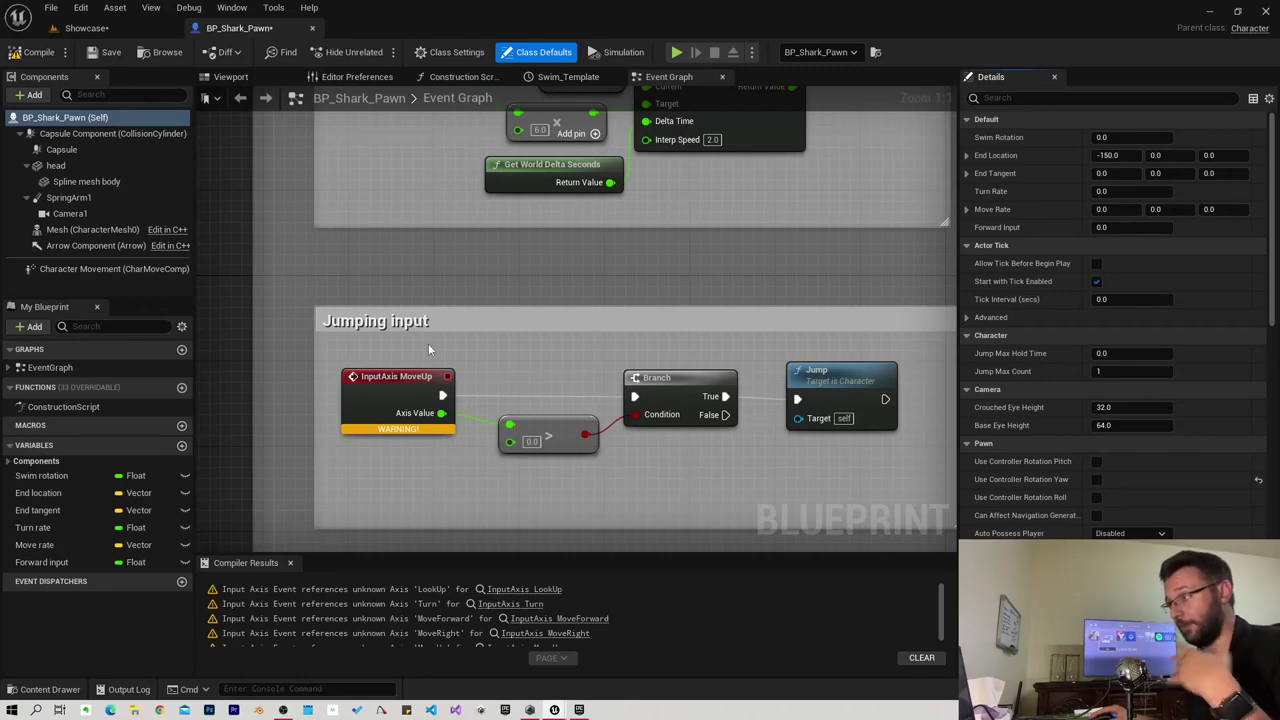
scroll(528, 240, "down", 5)
scroll(516, 248, "up", 2)
right_click_drag(491, 417, 481, 511)
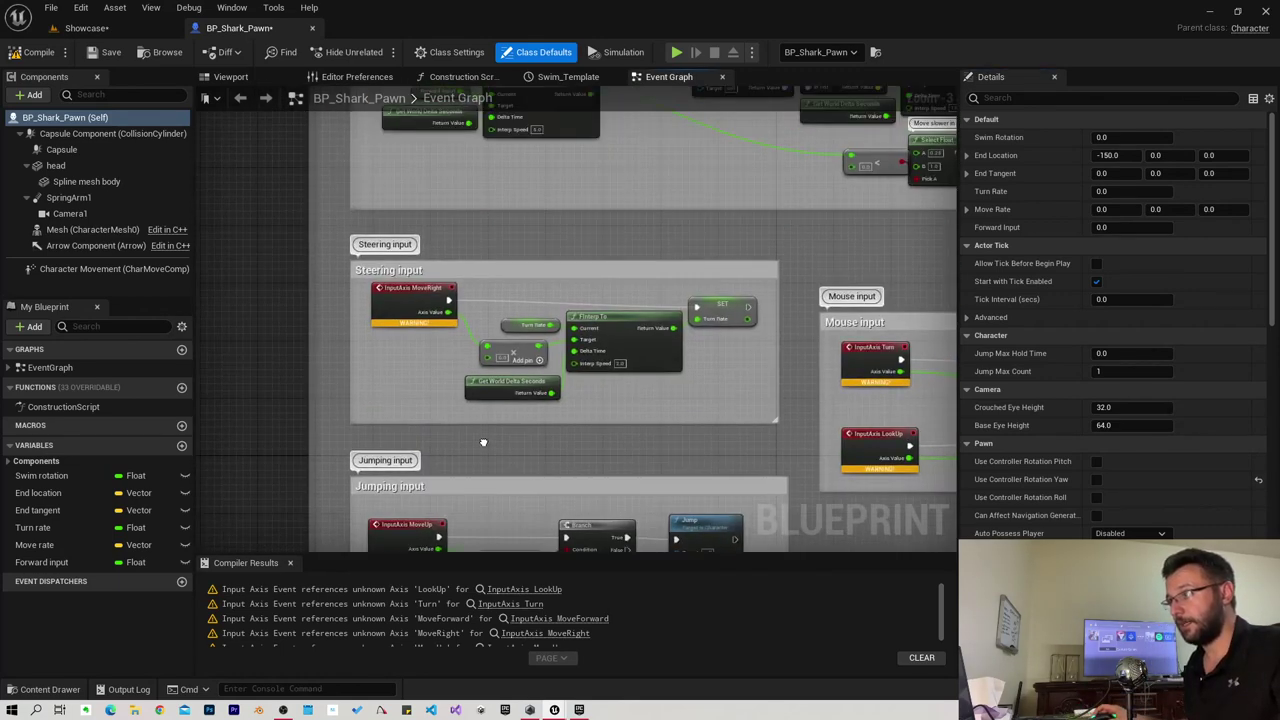
right_click_drag(532, 285, 507, 470)
scroll(370, 305, "up", 1)
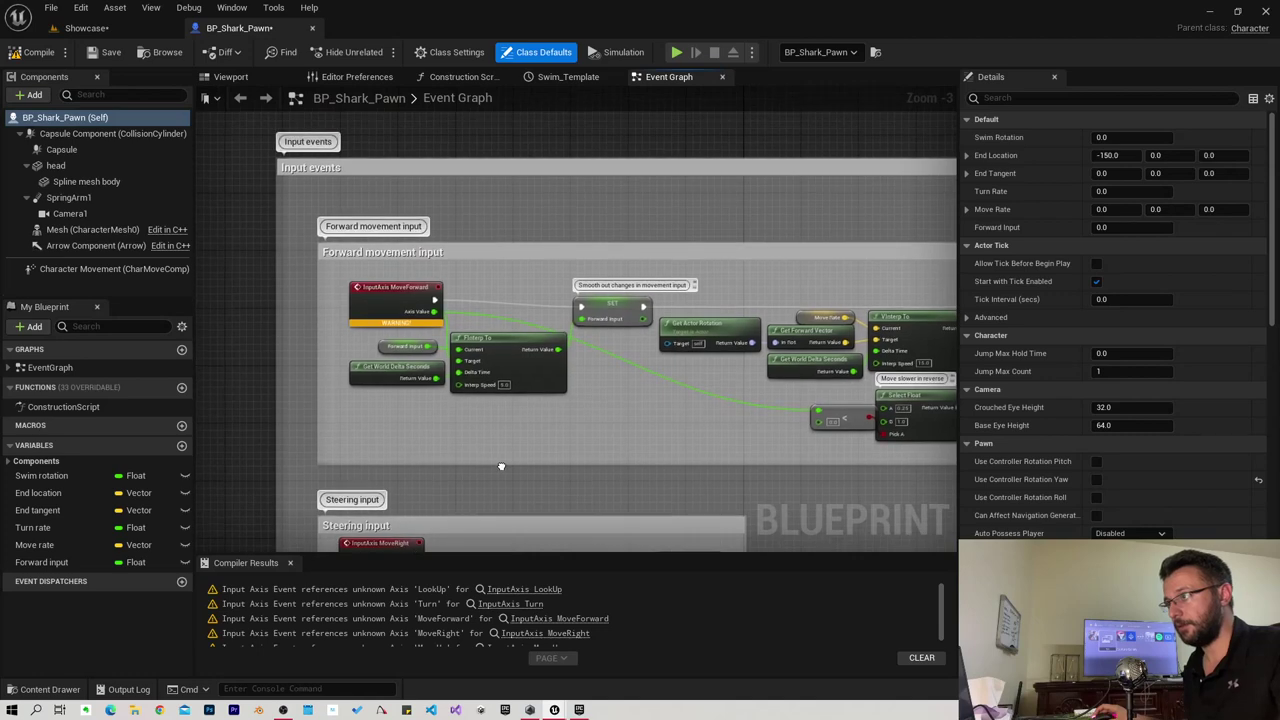
scroll(370, 305, "up", 2)
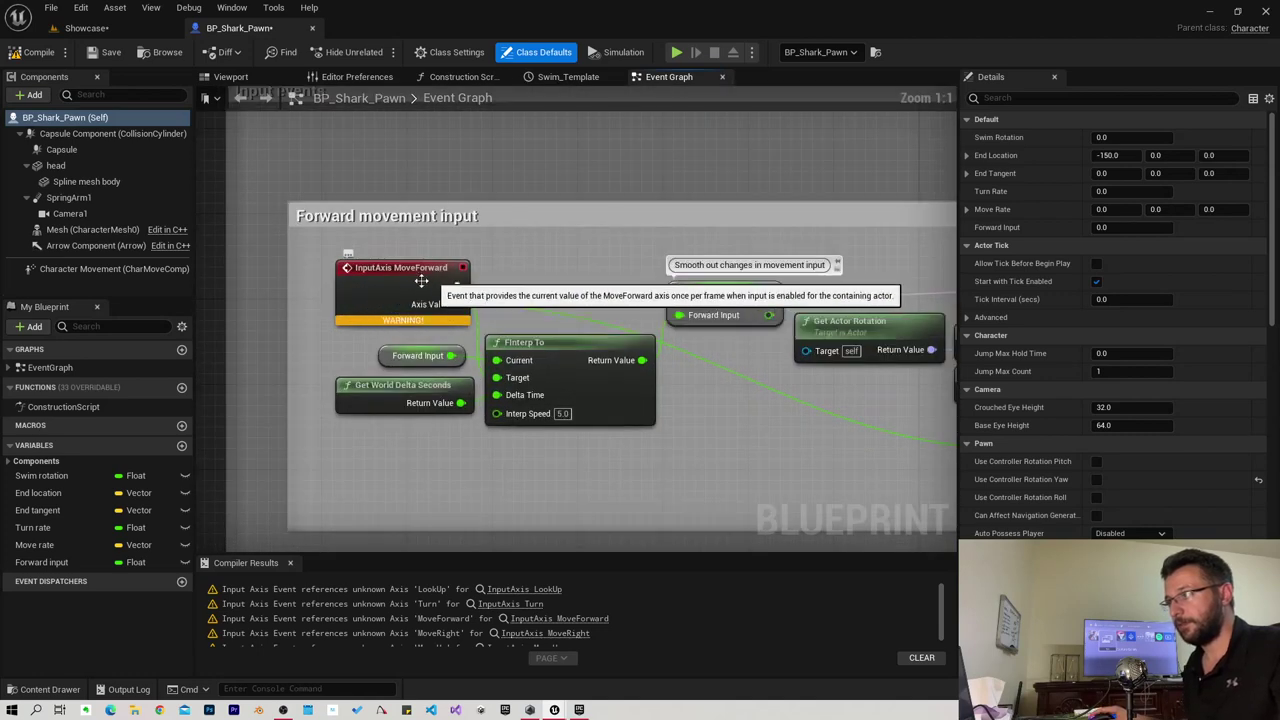
Open Project Settings at the Engine Input section.
left_click(81, 7)
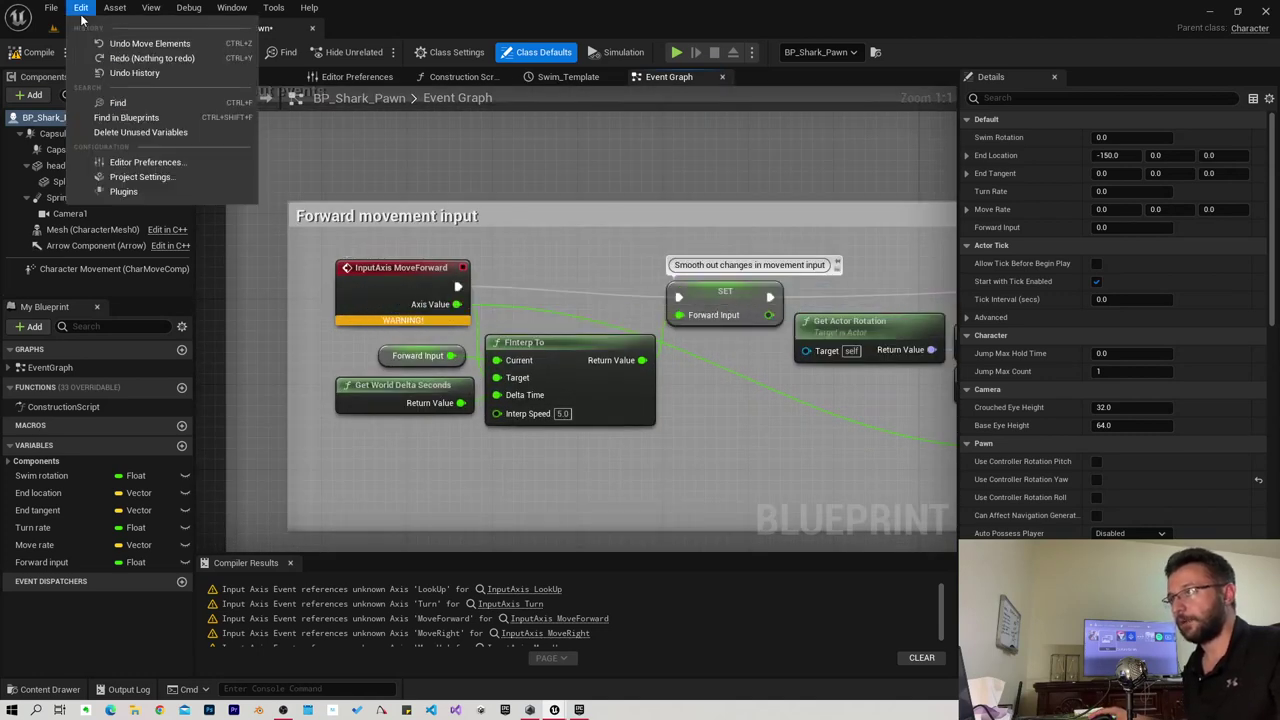
left_click(141, 178)
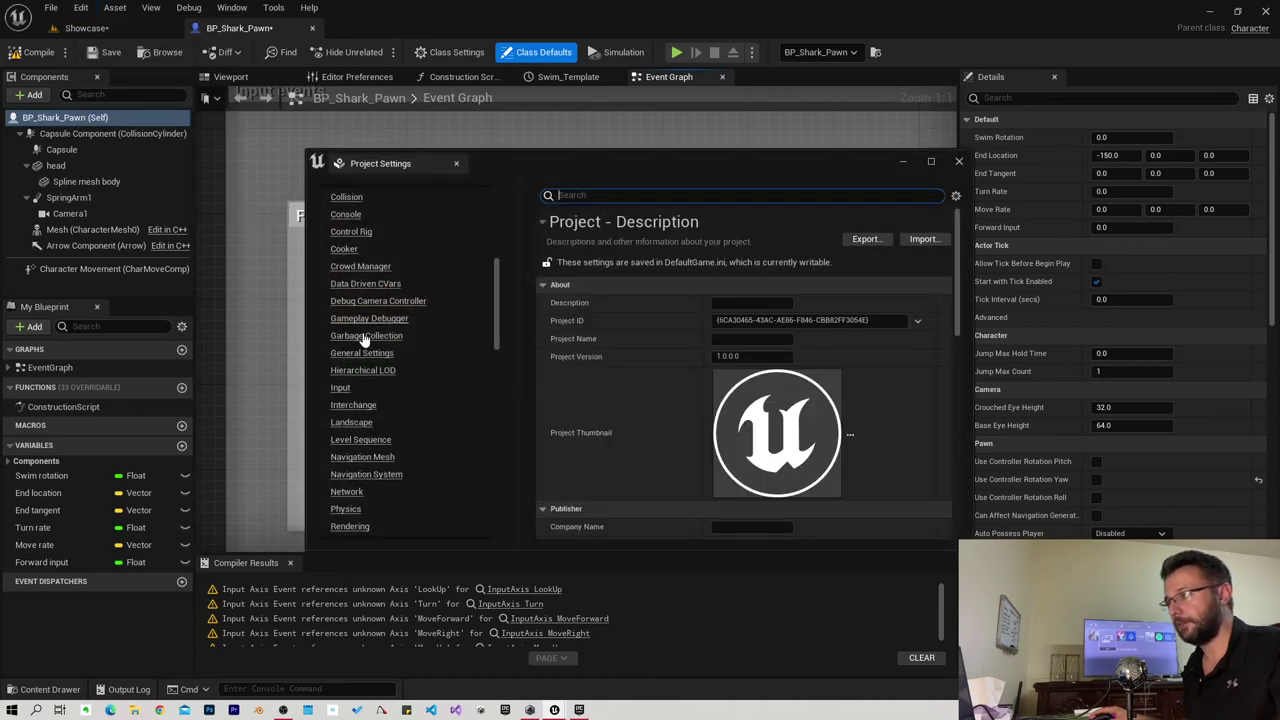
scroll(364, 340, "down", 5)
scroll(392, 378, "down", 1)
scroll(372, 424, "up", 2)
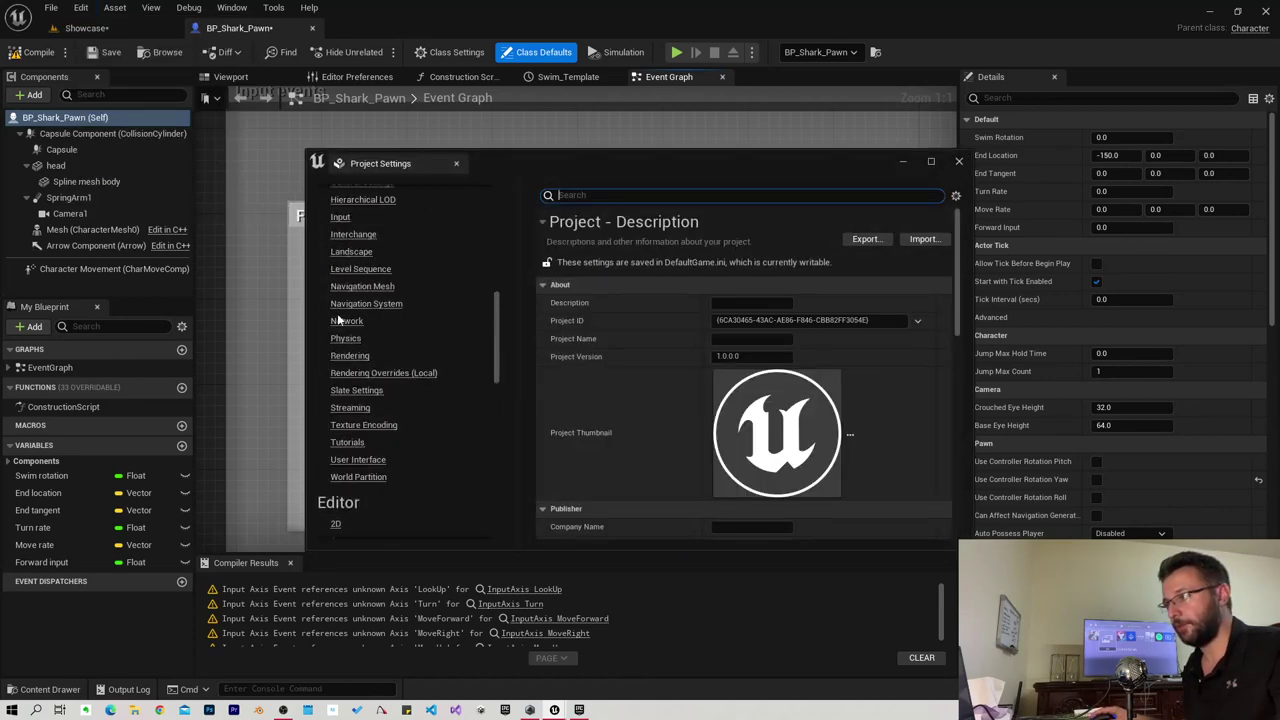
scroll(350, 314, "up", 2)
left_click(341, 261)
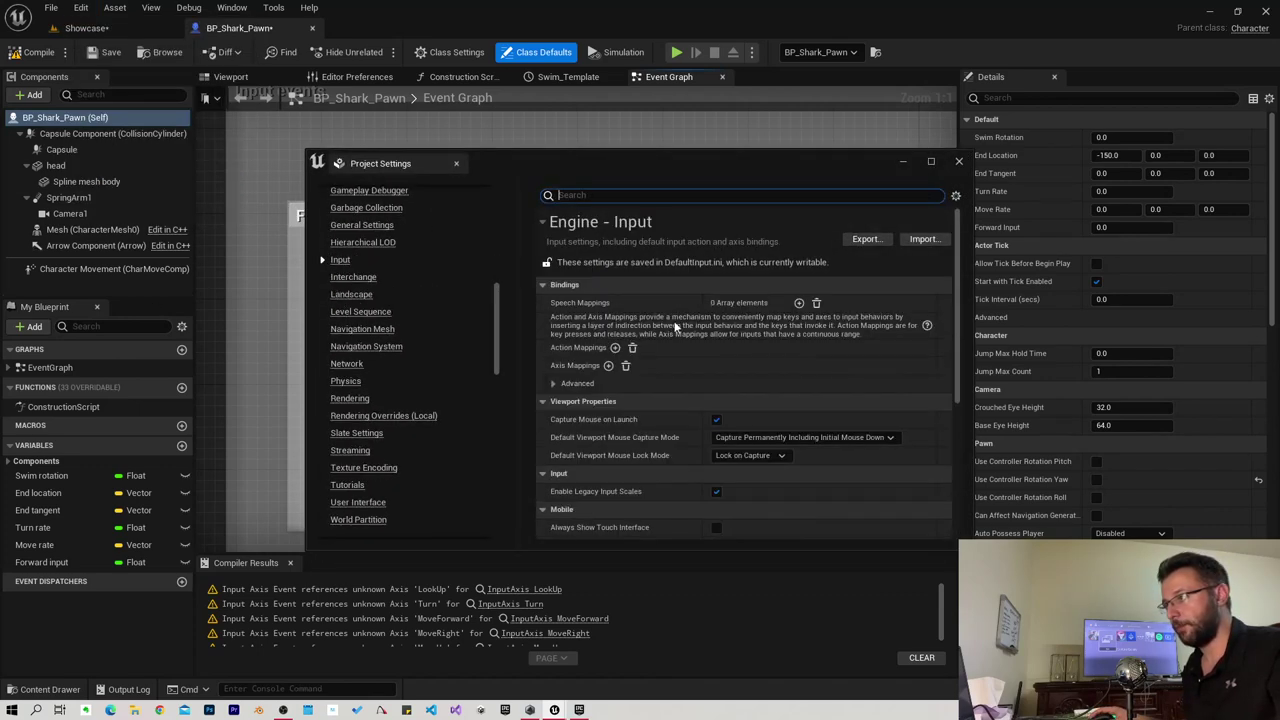
Add a MoveForward axis mapping with W at scale 1.0 and S at -1.0.
left_click(608, 365)
left_click_drag(684, 163, 906, 129)
type("MoveForward")
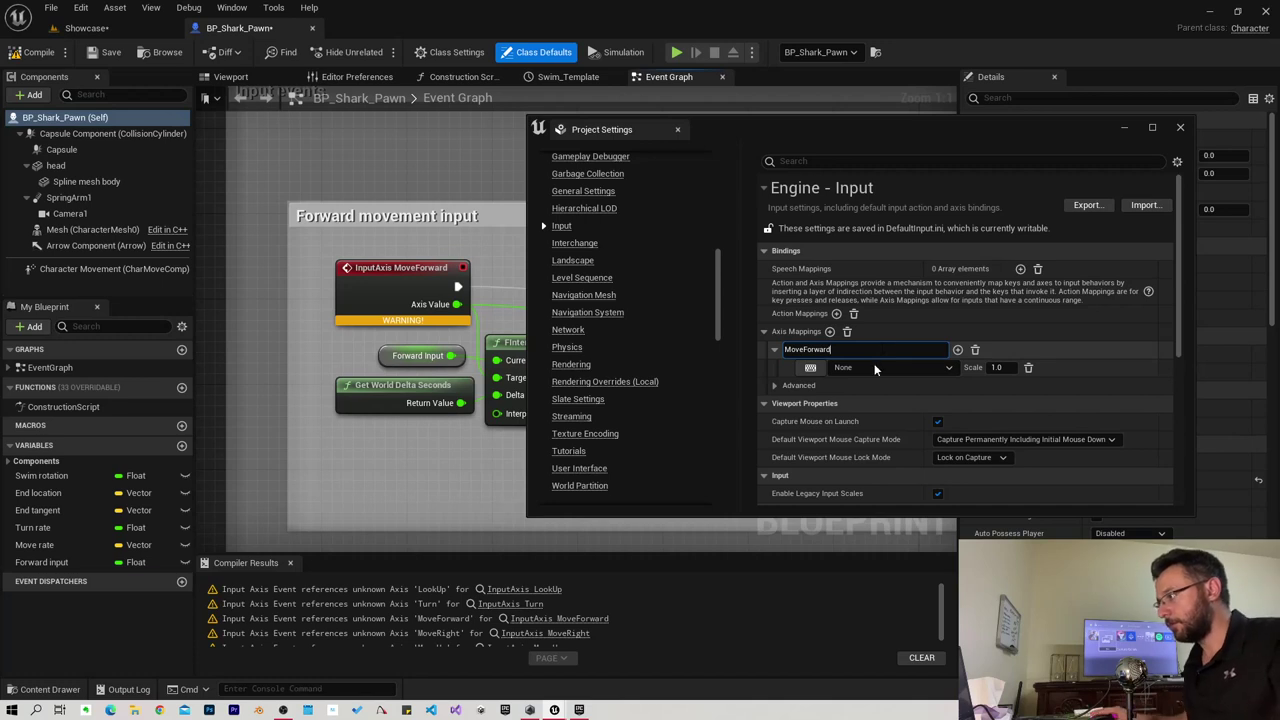
key("Return")
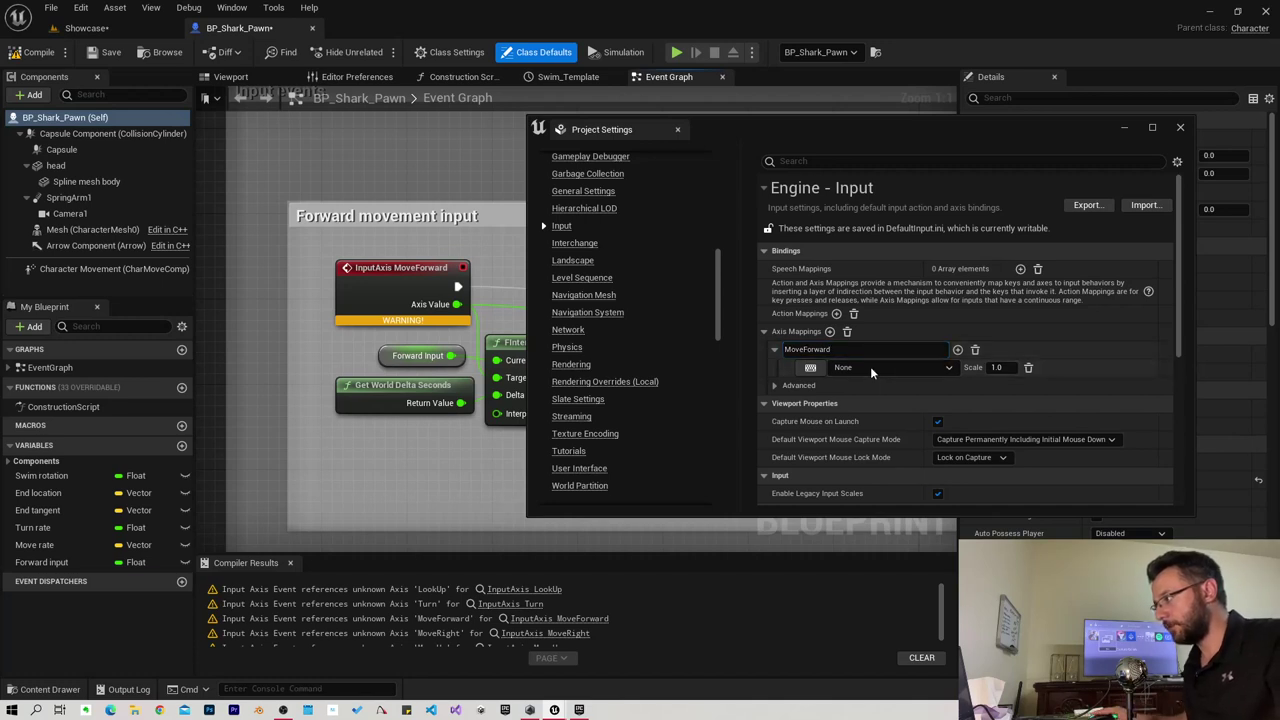
left_click(810, 367)
key("w")
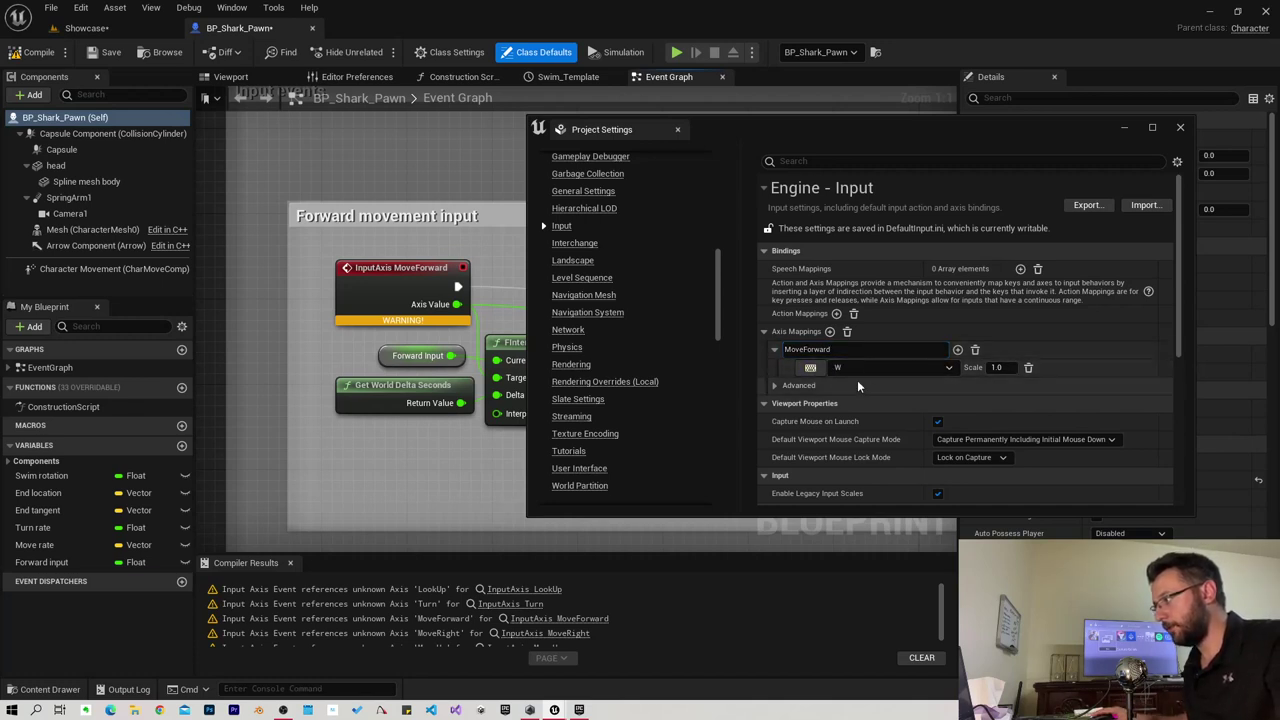
left_click(957, 350)
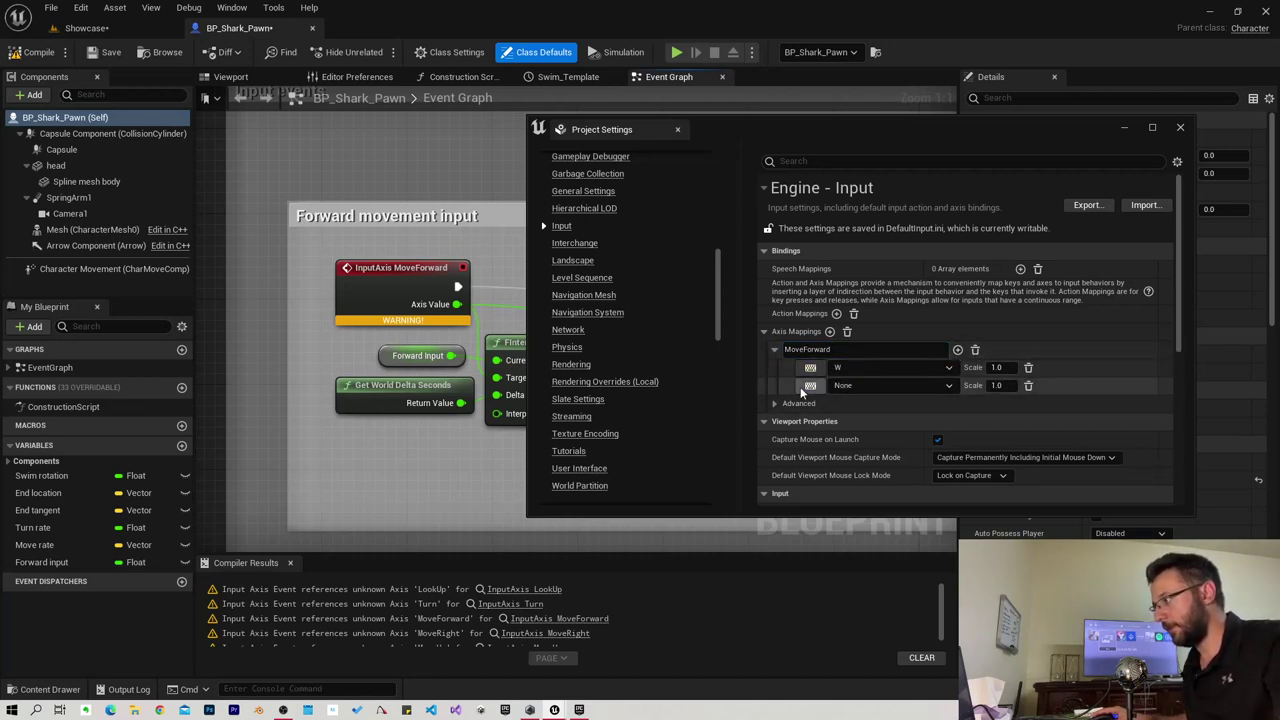
key("s")
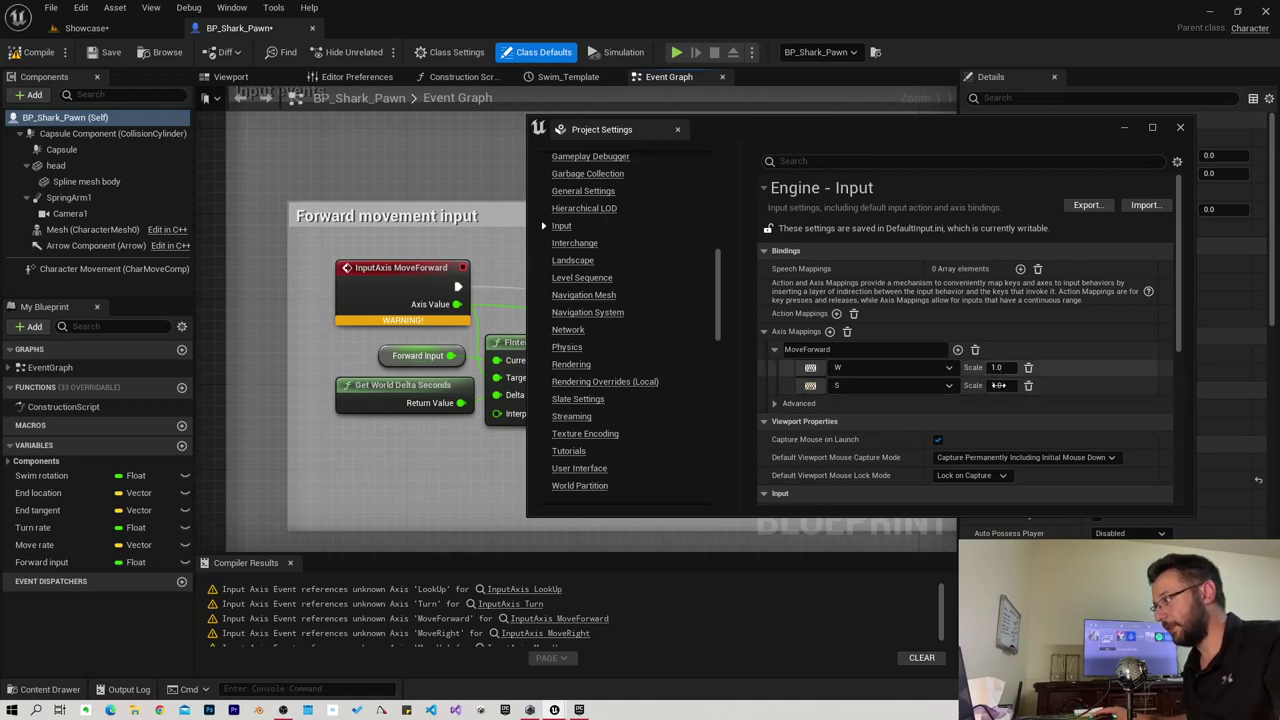
left_click(996, 385)
type("-1")
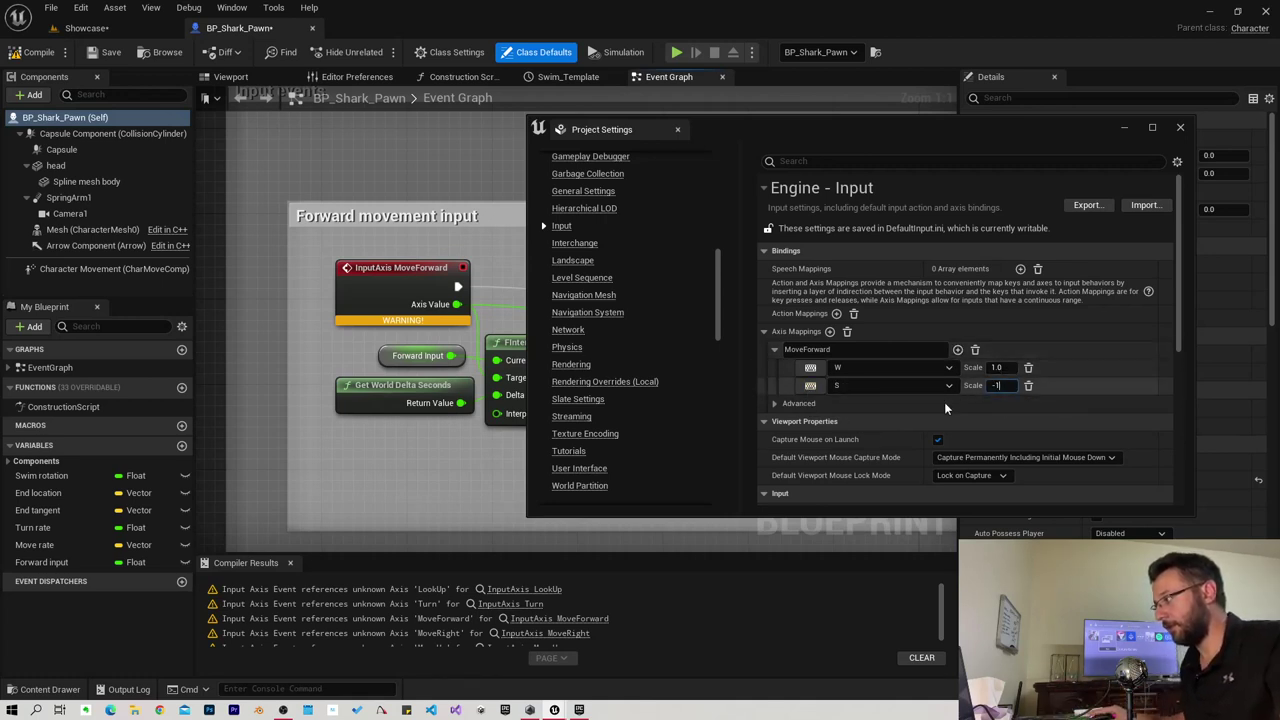
left_click(944, 402)
Add another empty axis mapping, NewAxisMapping_3.
left_click(829, 331)
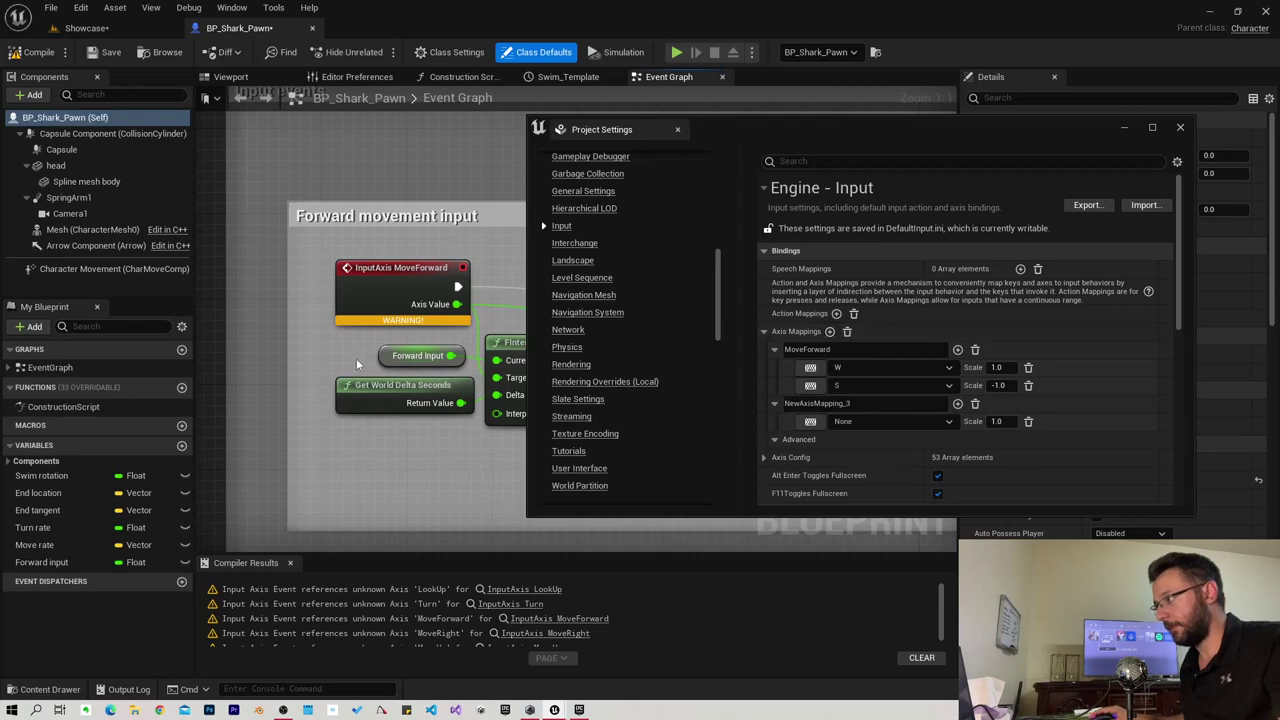
scroll(370, 450, "down", 3)
right_click_drag(370, 450, 372, 235)
scroll(338, 330, "up", 3)
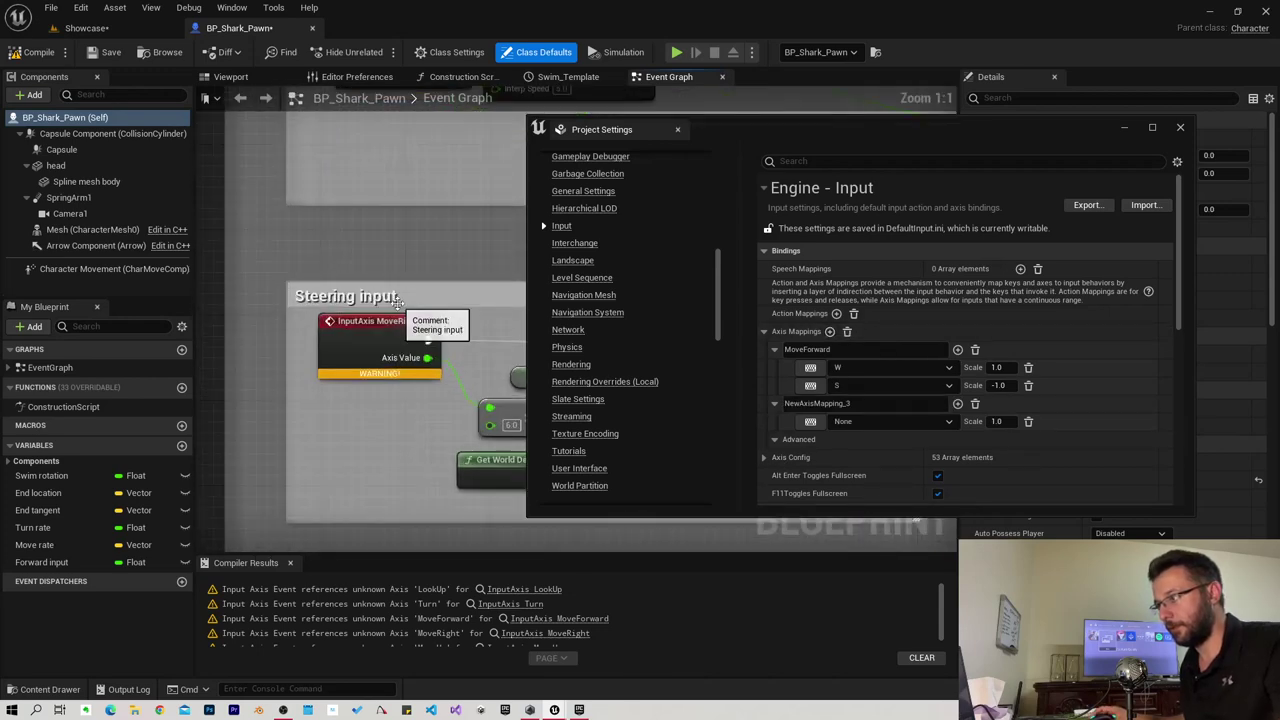
Name the new axis MoveRight with D at 1.0 and A at -1, then close Project Settings.
left_click(816, 403)
type("MoveRight")
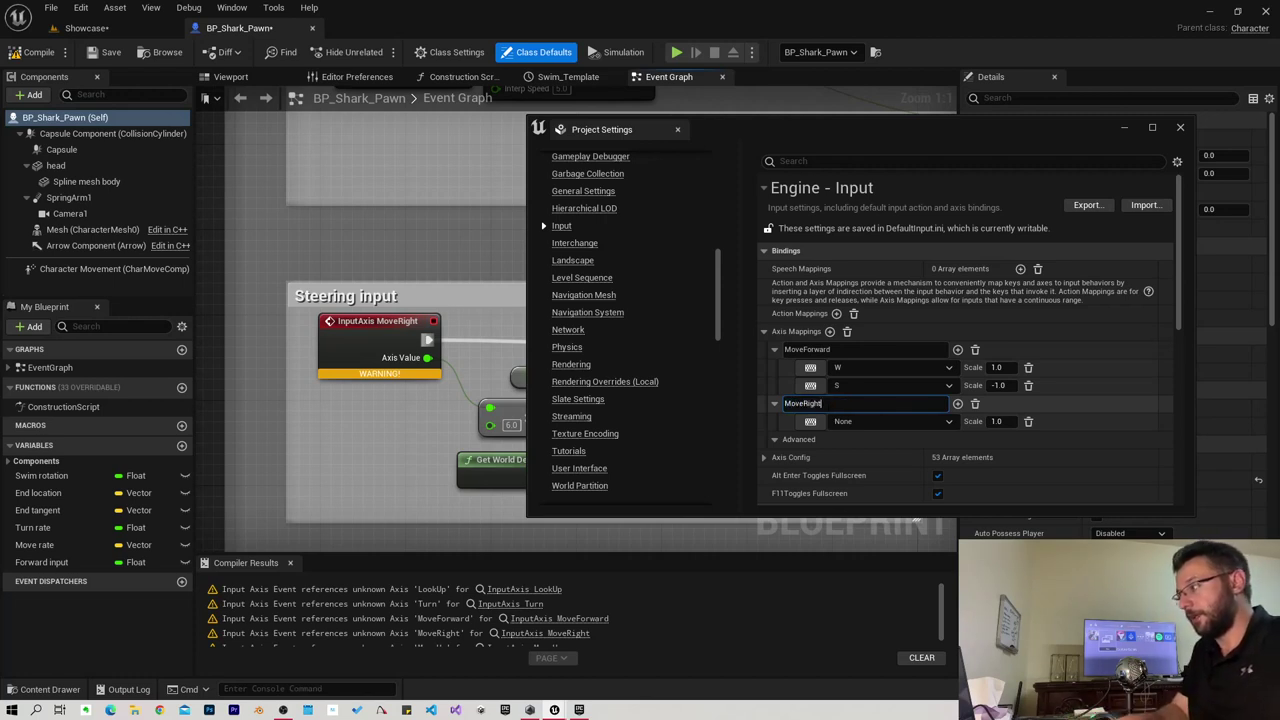
key("Return")
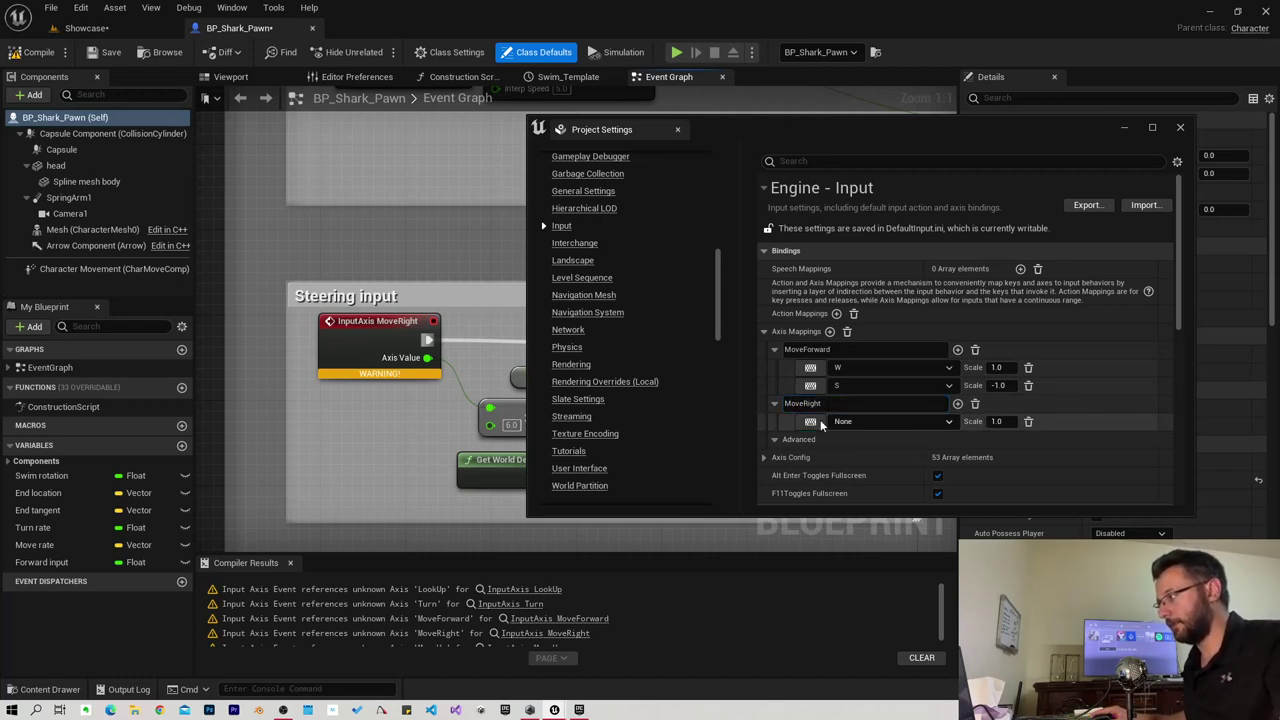
left_click(820, 423)
key("d")
left_click(996, 421)
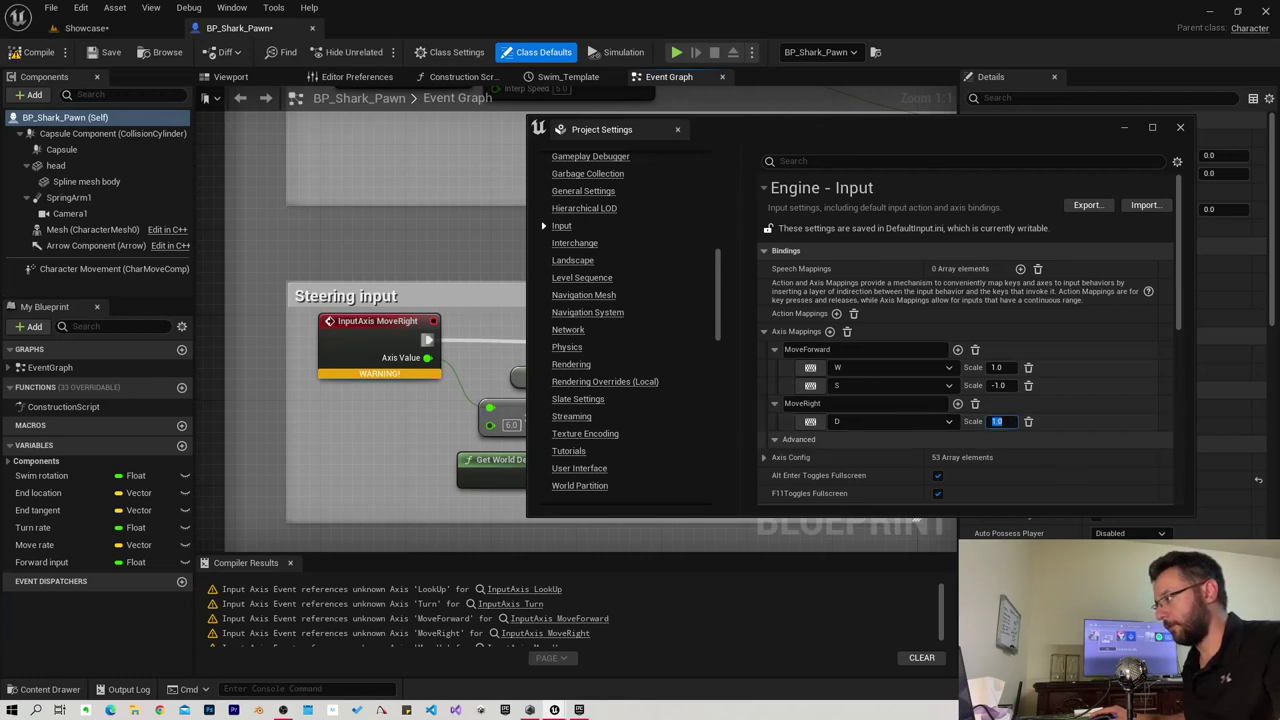
left_click(957, 403)
left_click(811, 439)
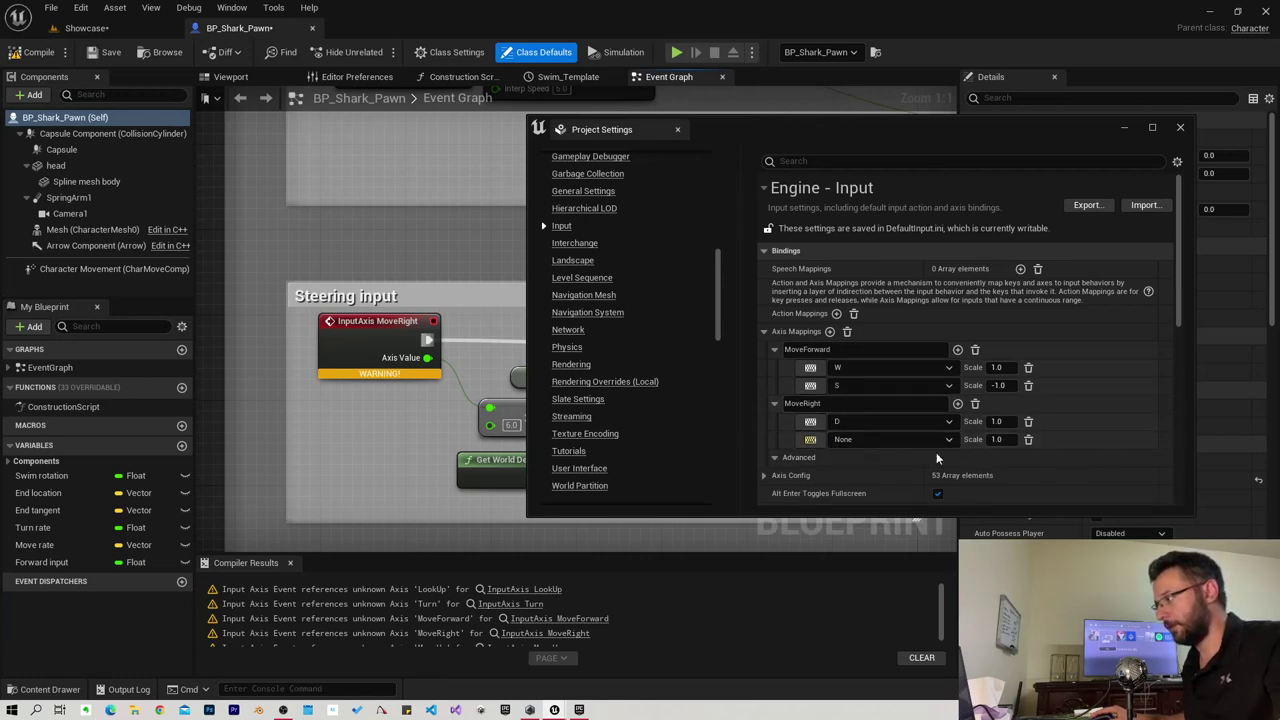
key("a")
left_click(997, 439)
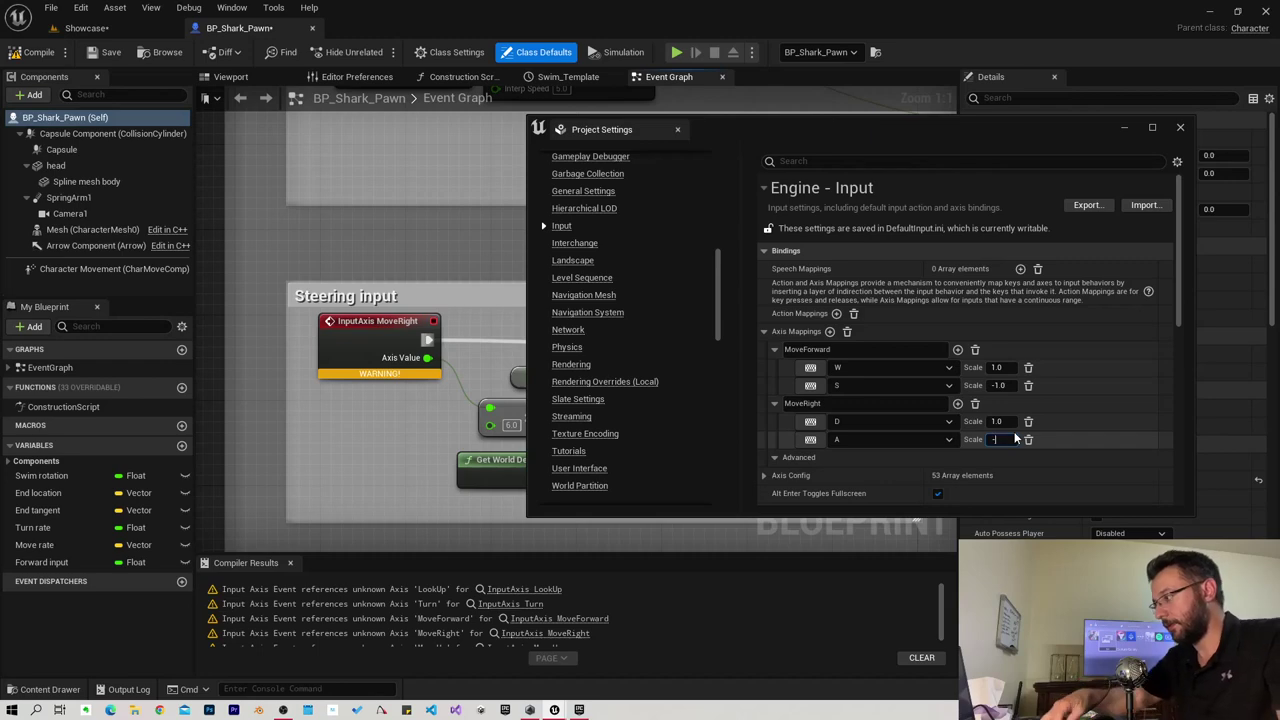
type("-1")
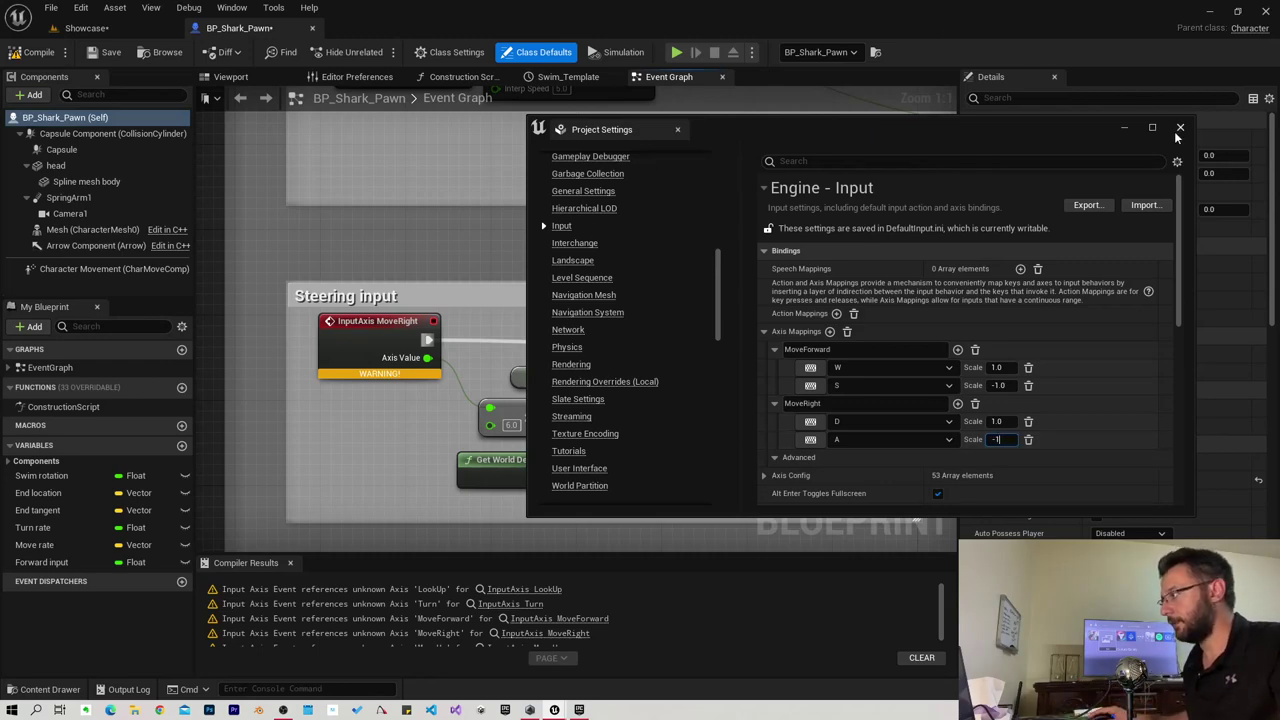
left_click(1180, 127)
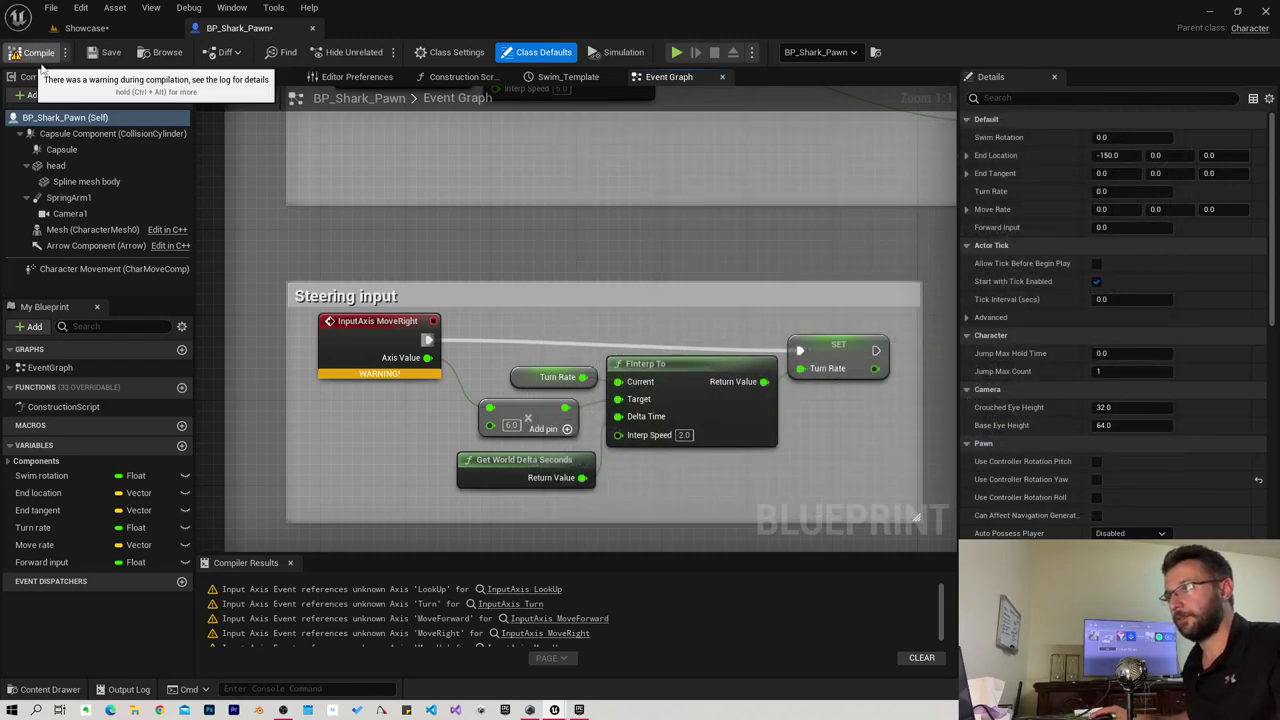
Compile and save BP_Shark_Pawn, then briefly test-play the Showcase level.
key("F7")
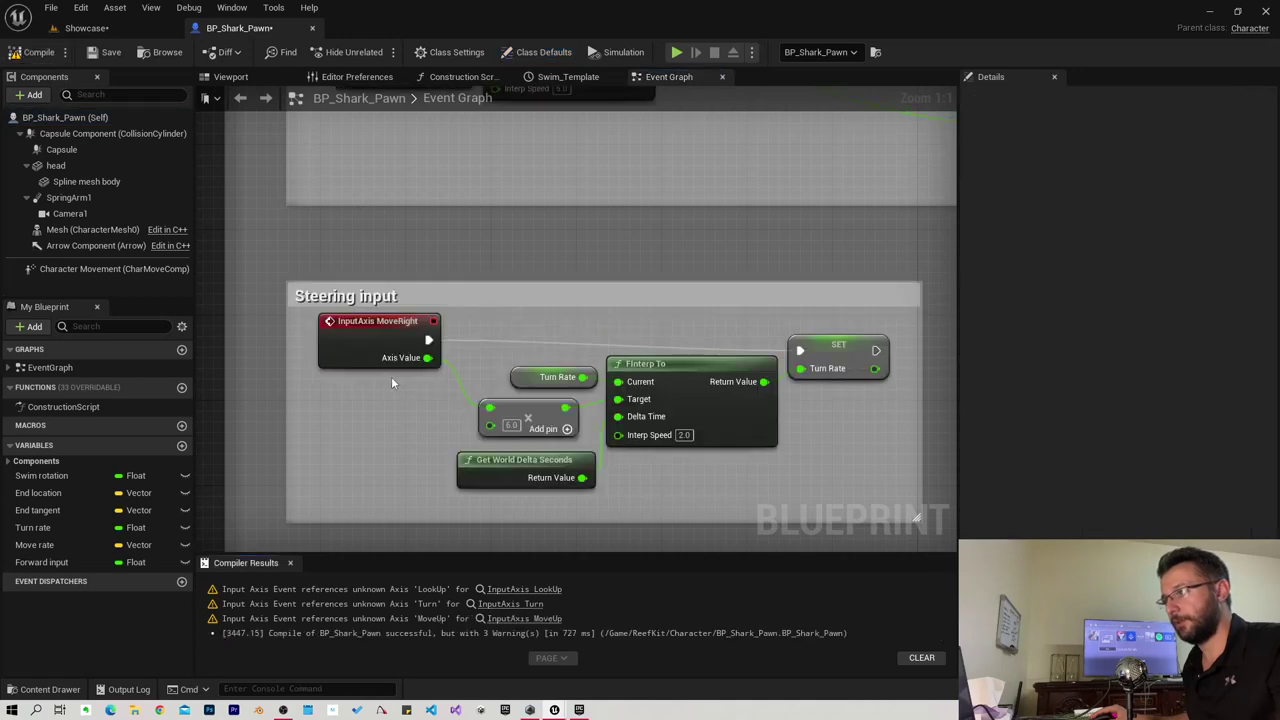
left_click(91, 53)
left_click(86, 28)
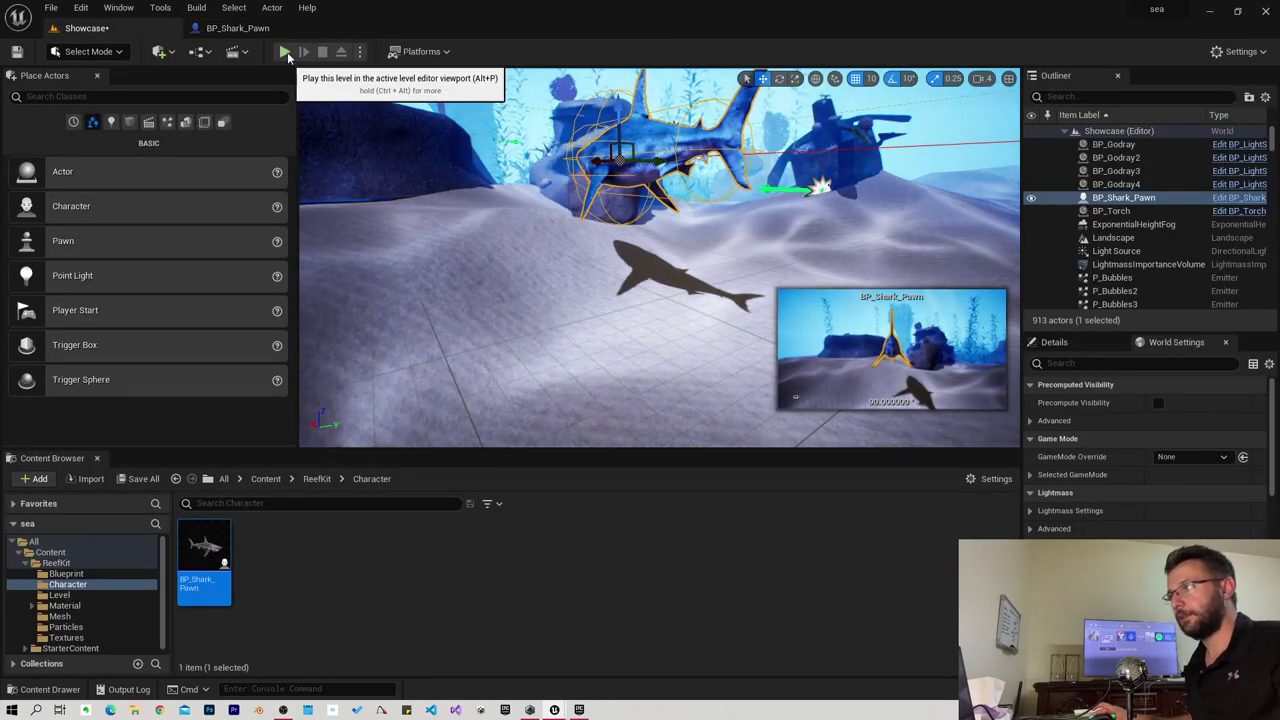
left_click(286, 51)
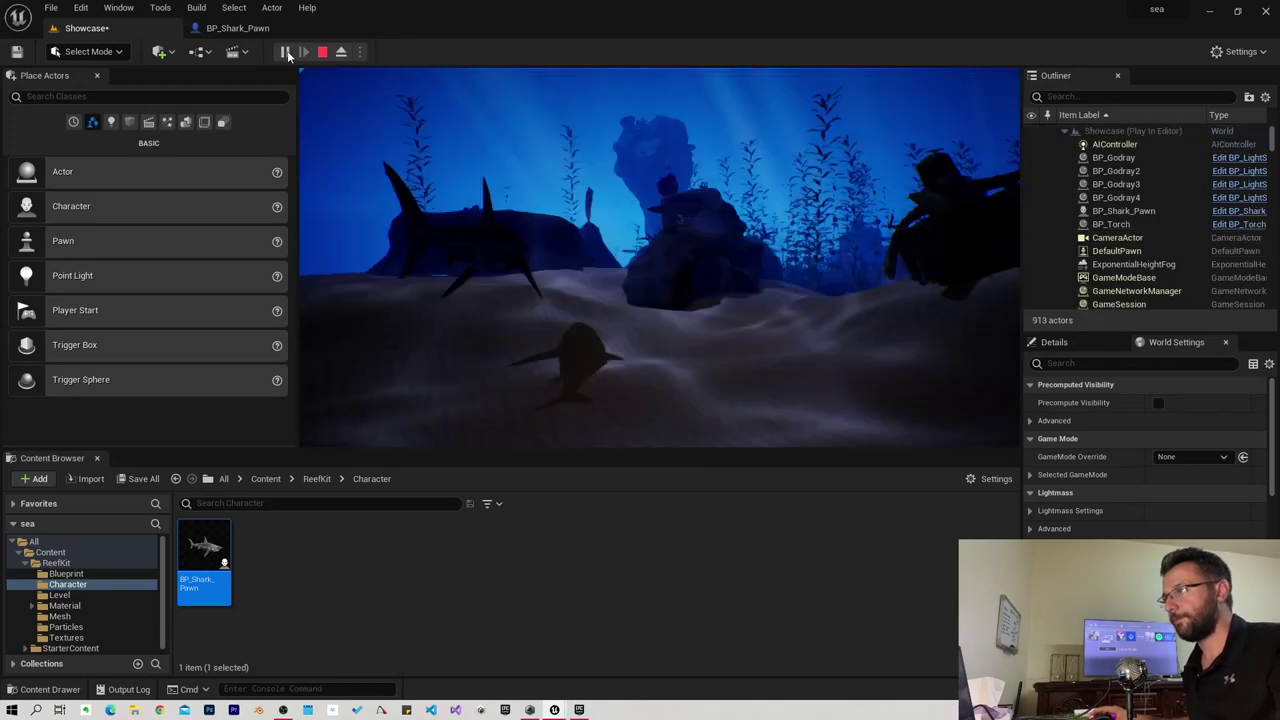
key("Escape")
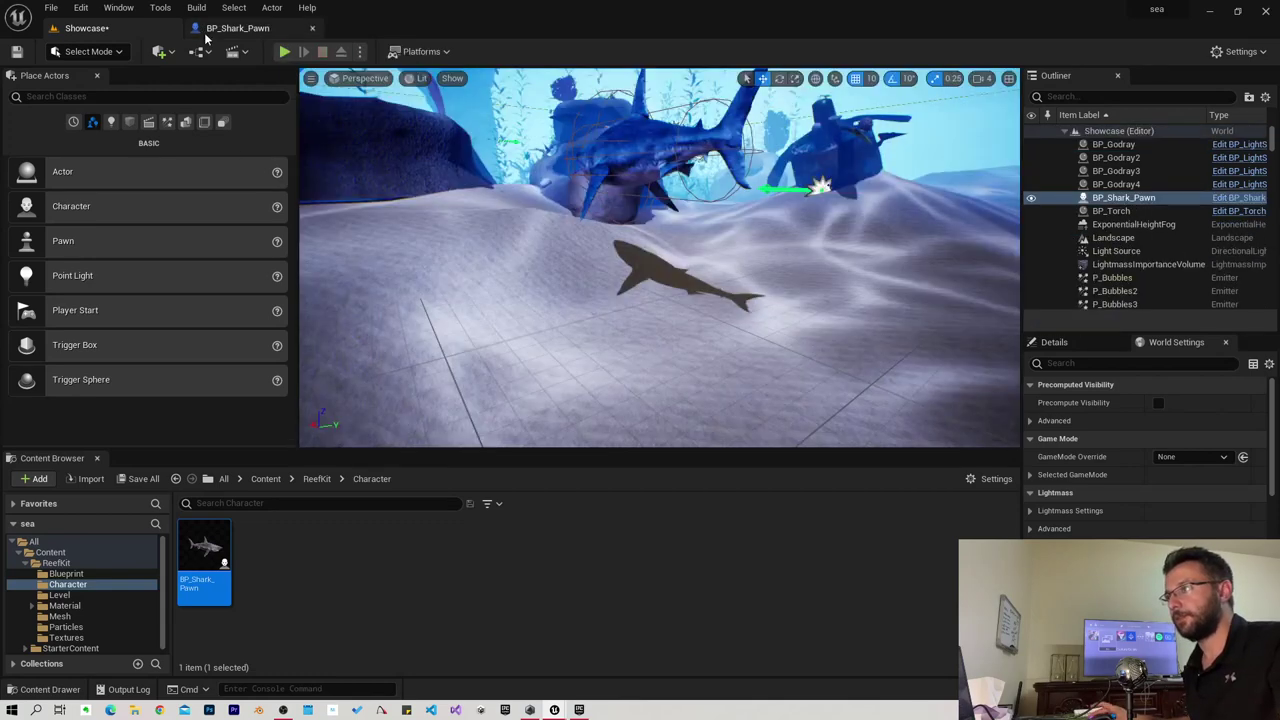
Set BP_Shark_Pawn's Auto Possess Player to Player 0 and save it.
left_click(226, 33)
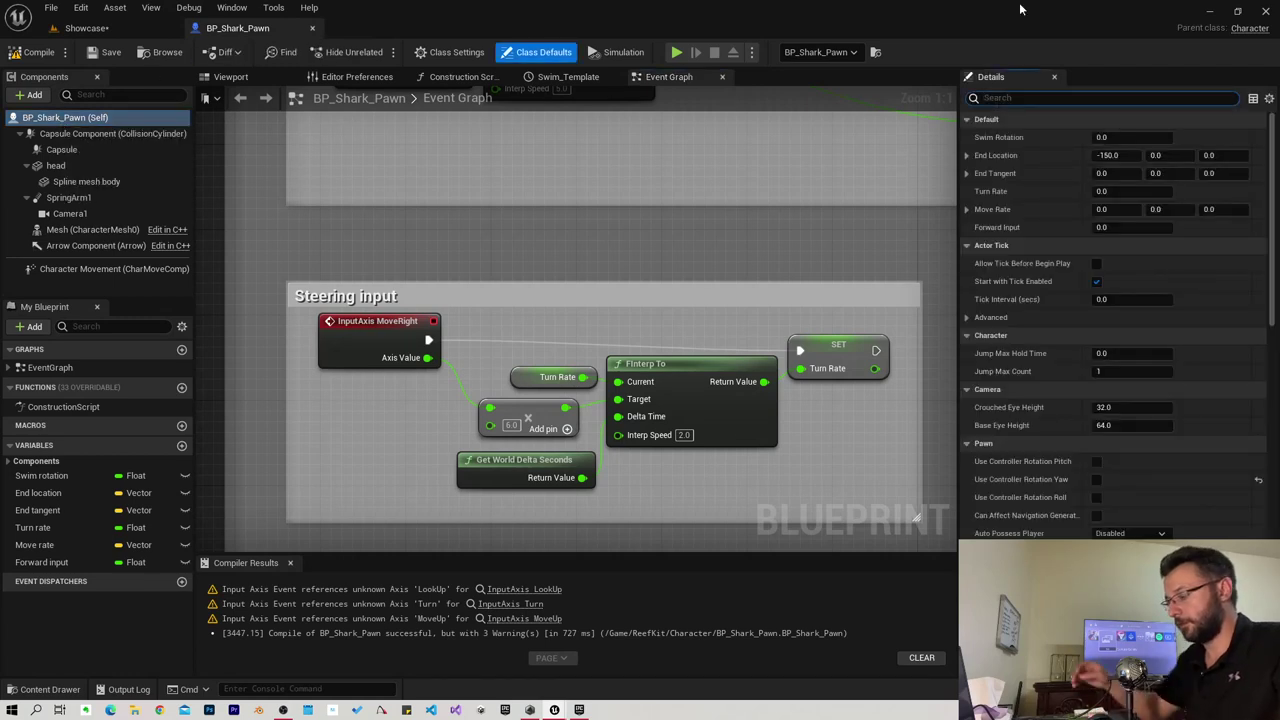
type("pos")
left_click(1150, 141)
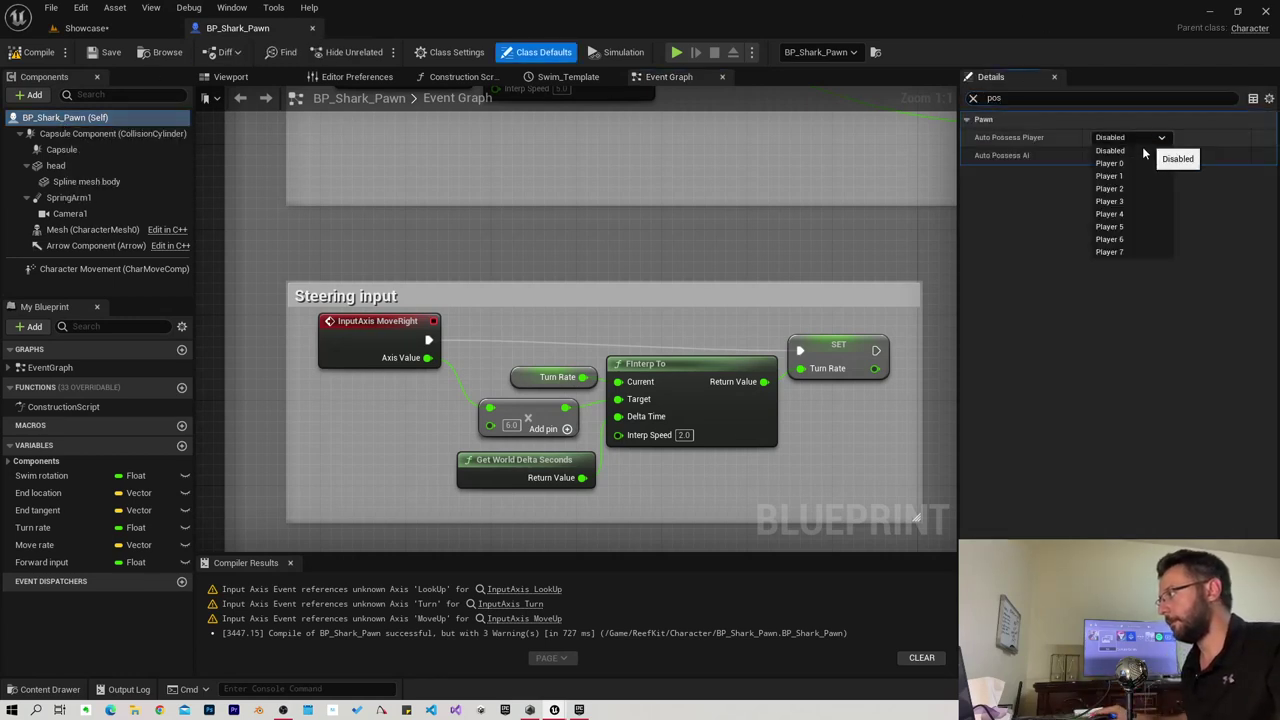
left_click(1108, 159)
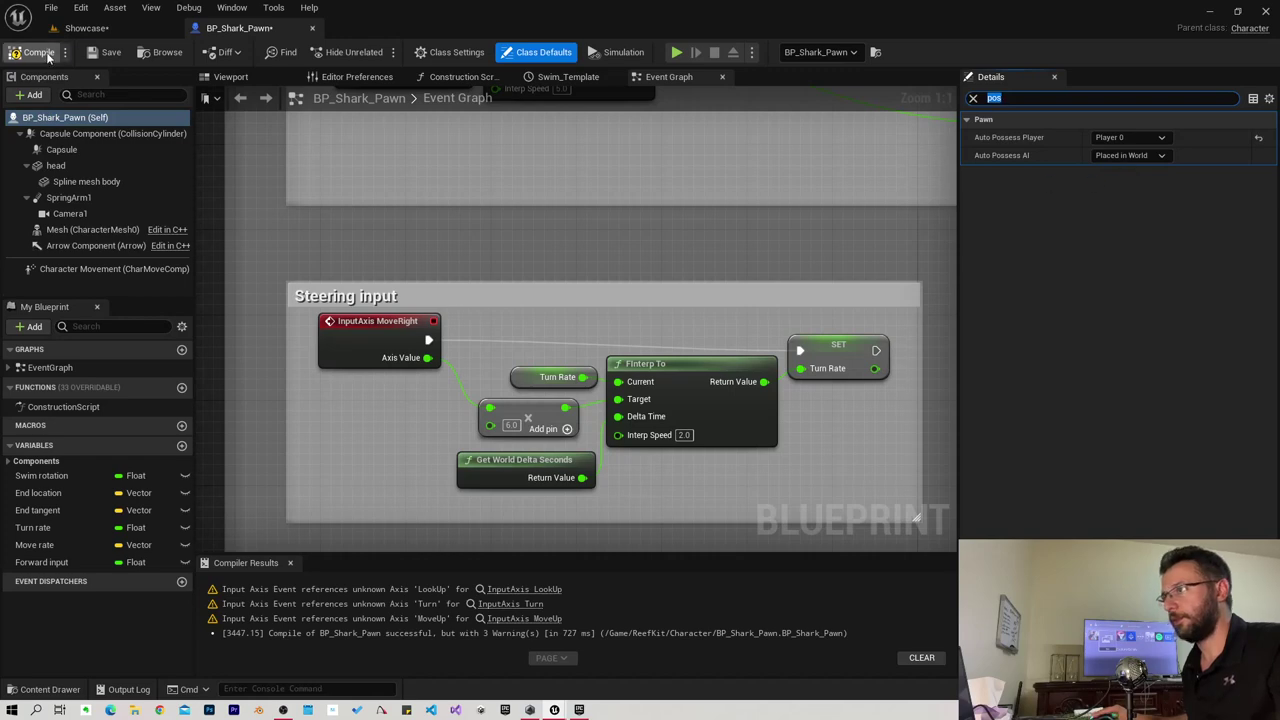
left_click(108, 54)
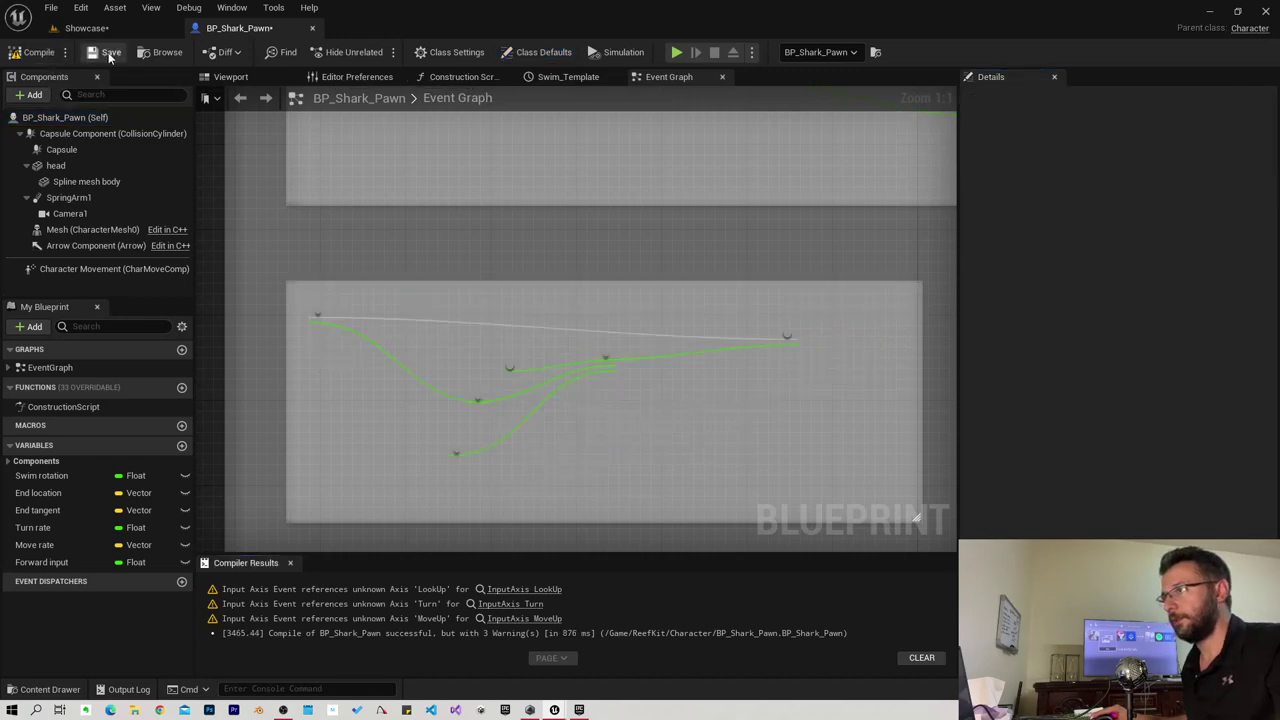
left_click(96, 30)
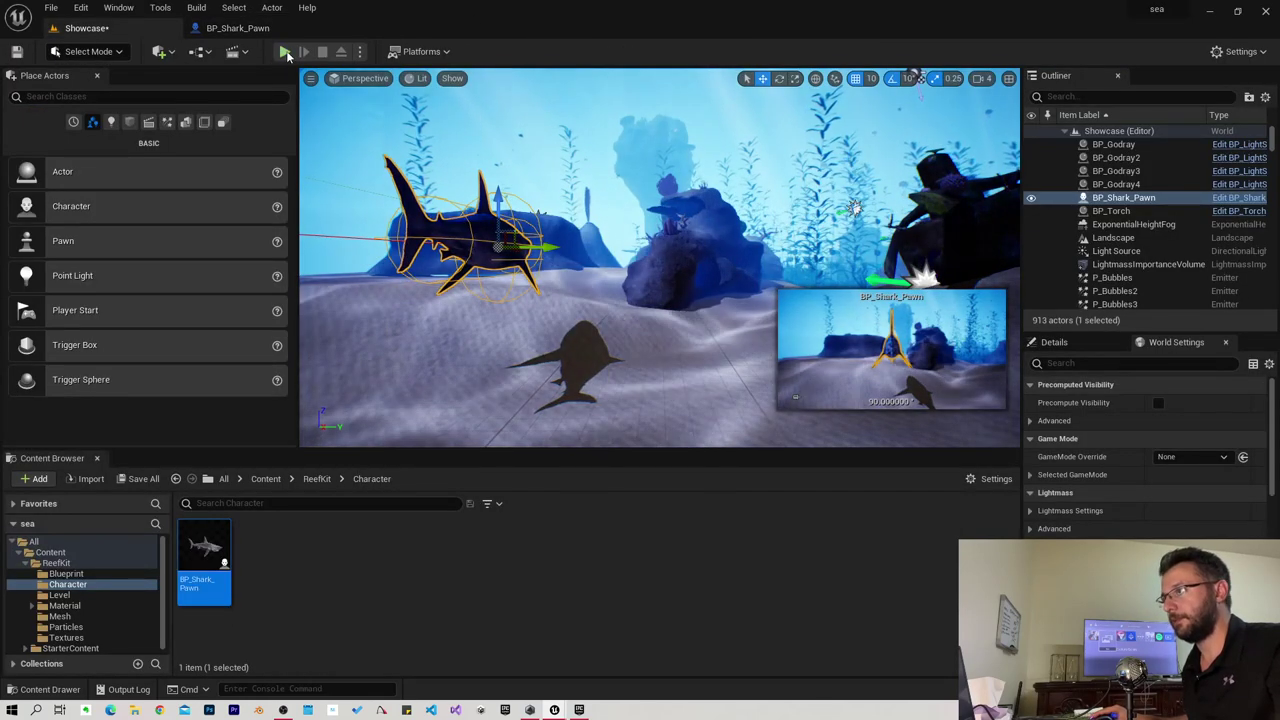
Start play mode and take control of the shark in the game view.
left_click(284, 51)
left_click(491, 158)
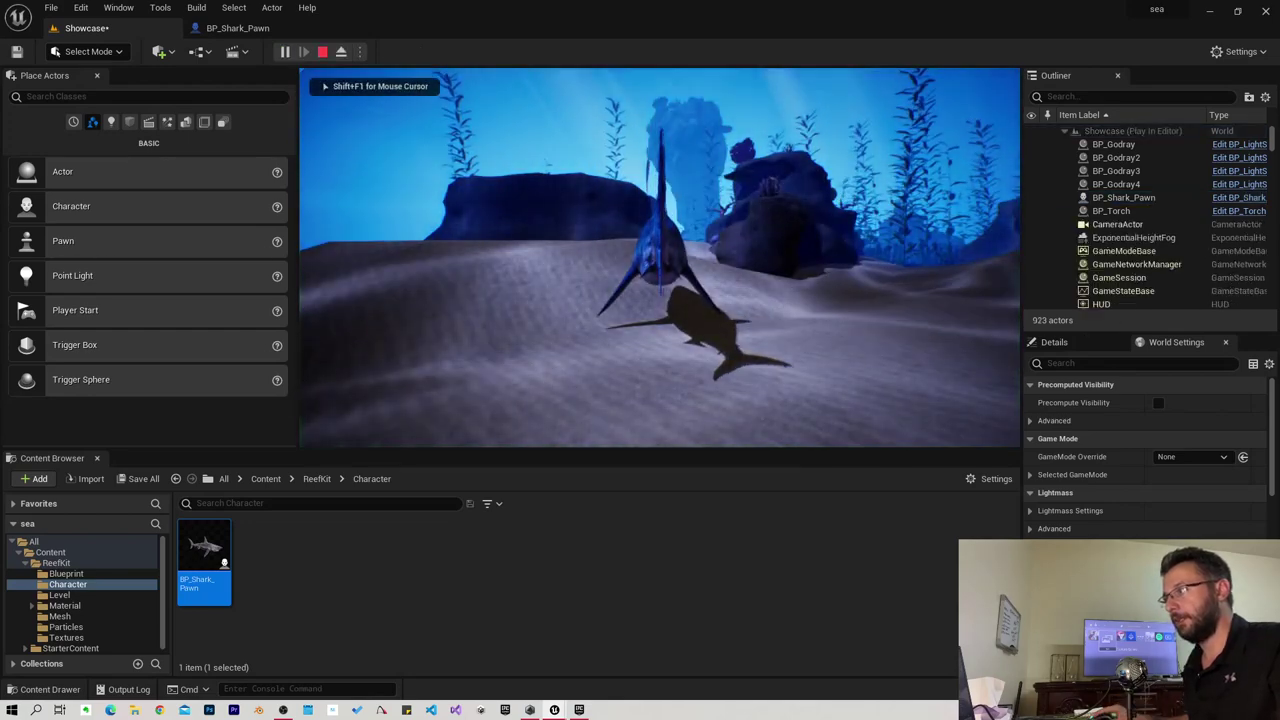